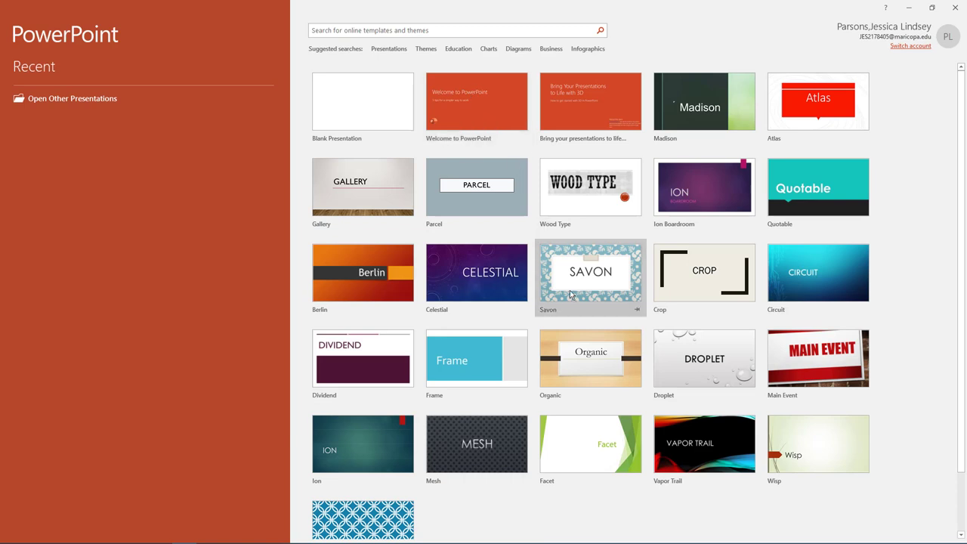
Step: Create a new presentation from the blue colour variant of the Facet theme
{"action": "left_click", "coordinate": [579, 448]}
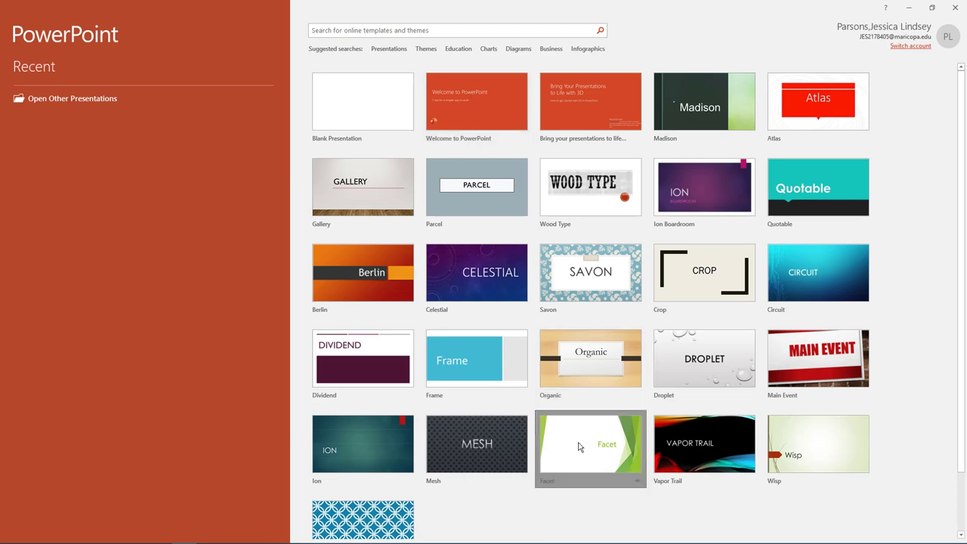
{"action": "left_click", "coordinate": [722, 203]}
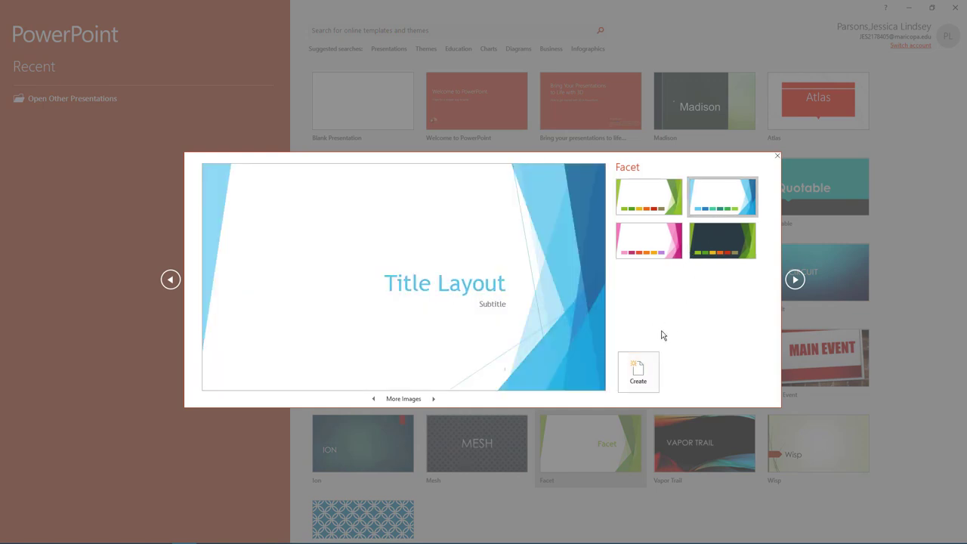
{"action": "left_click", "coordinate": [638, 370]}
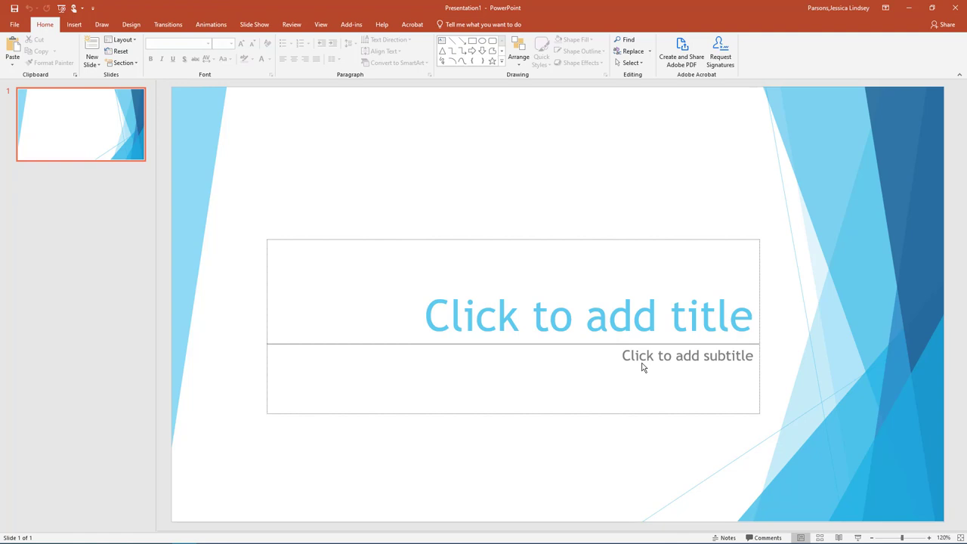
Step: Browse the full Design themes gallery and close it without changing the theme
{"action": "left_click", "coordinate": [132, 26]}
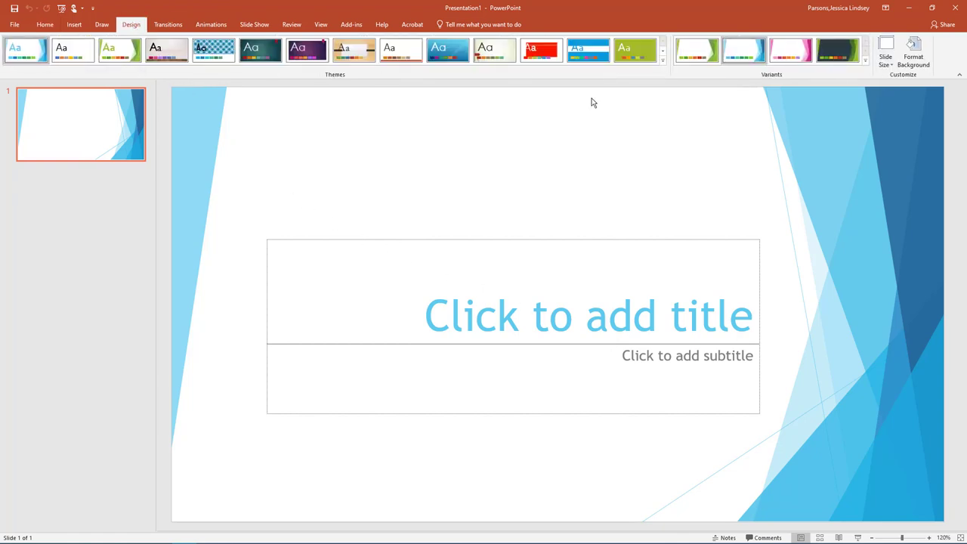
{"action": "left_click", "coordinate": [664, 61]}
{"action": "left_click", "coordinate": [133, 320]}
Step: Save the deck in BPC110 as the student's Lastname_Firstname_PowerPoint_Practice_1
{"action": "left_click", "coordinate": [14, 24]}
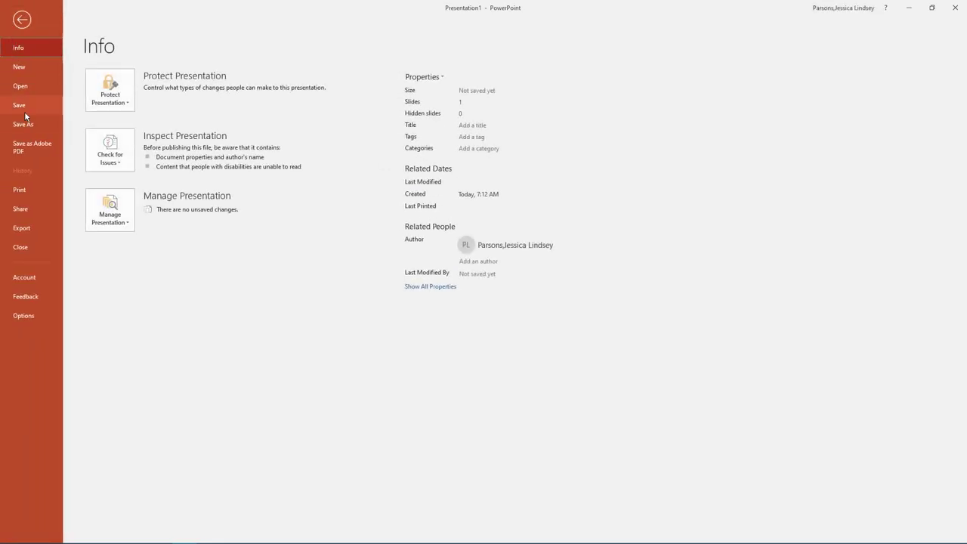
{"action": "left_click", "coordinate": [27, 126]}
{"action": "left_click", "coordinate": [117, 227]}
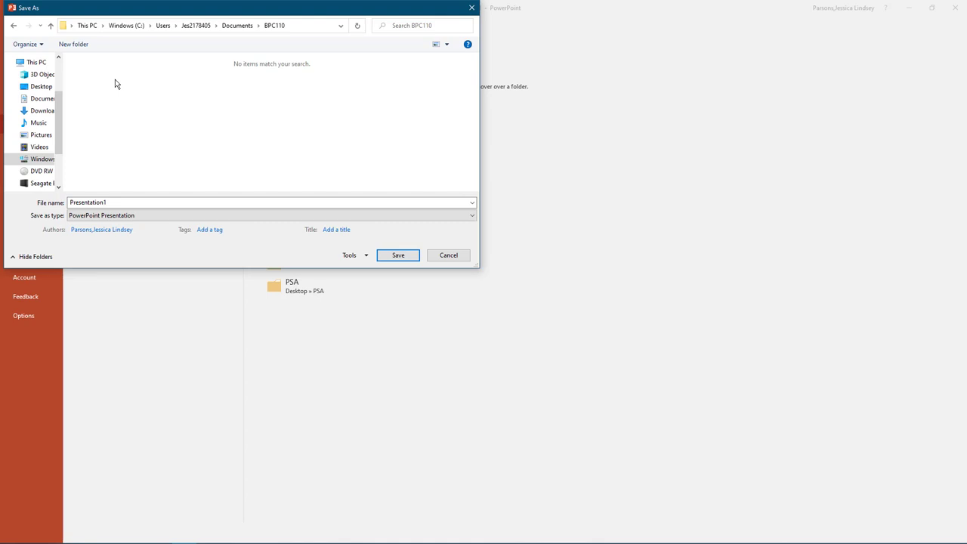
{"action": "double_click", "coordinate": [105, 202]}
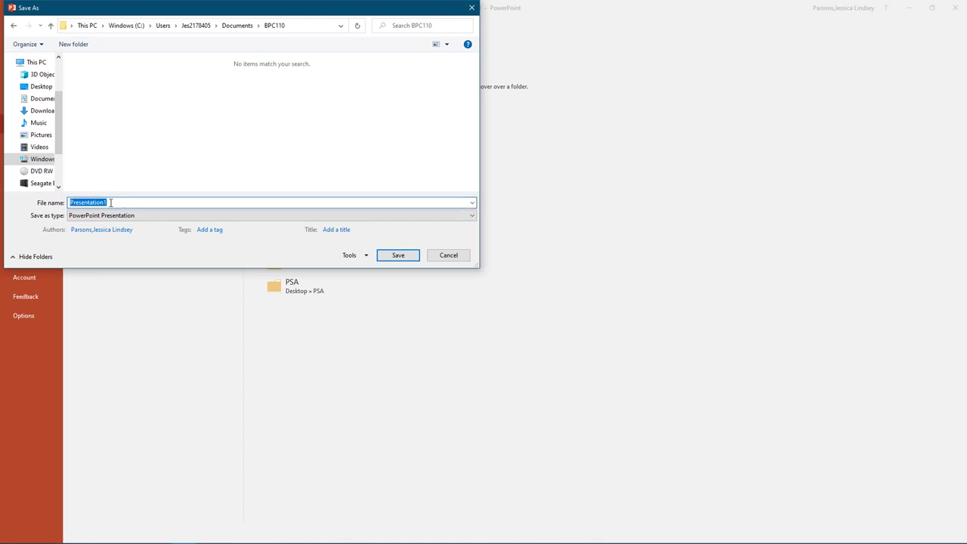
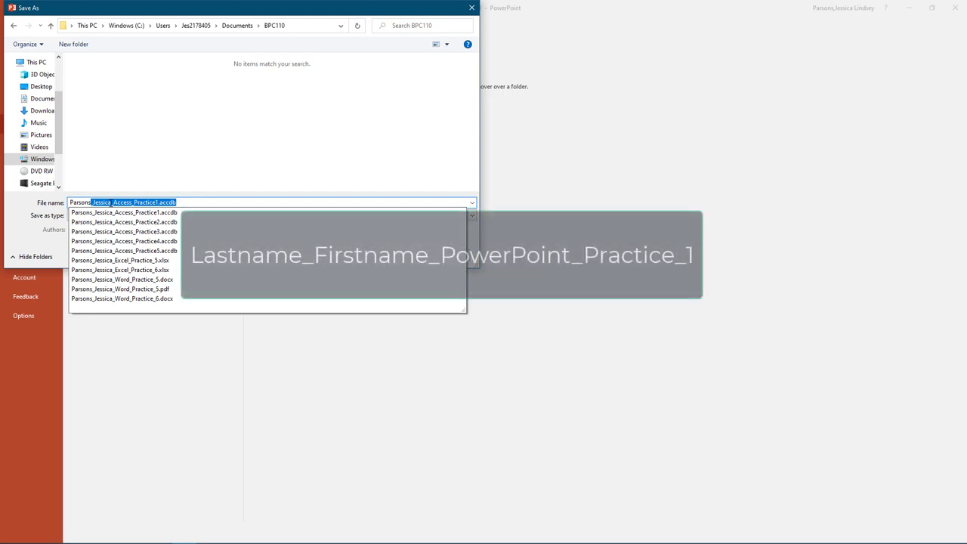
{"action": "type", "text": "_PowerPoin"}
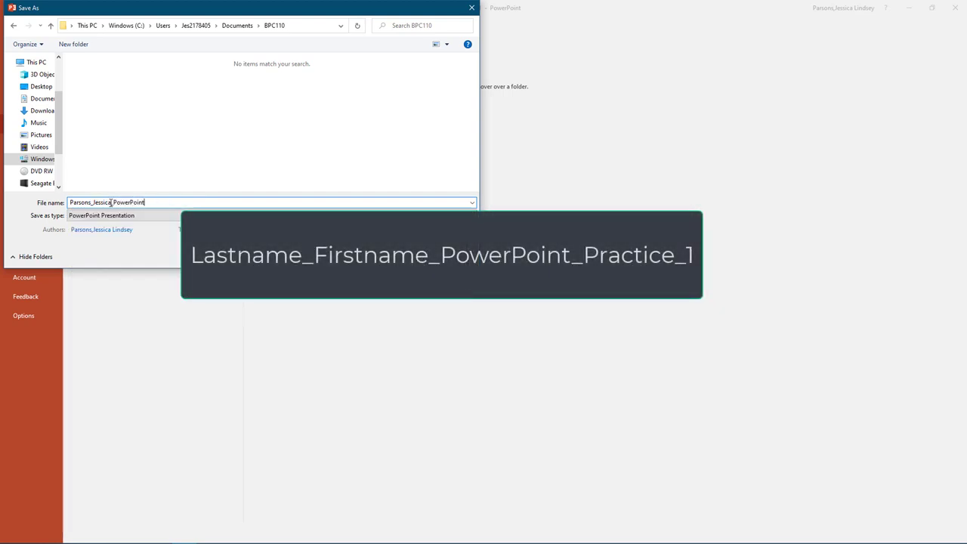
{"action": "type", "text": "t_Practice_"}
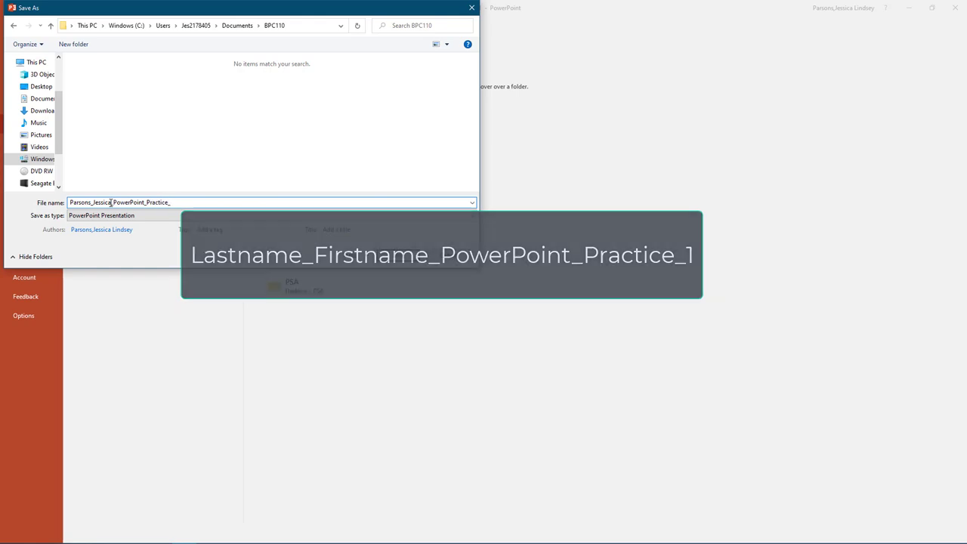
{"action": "type", "text": "1"}
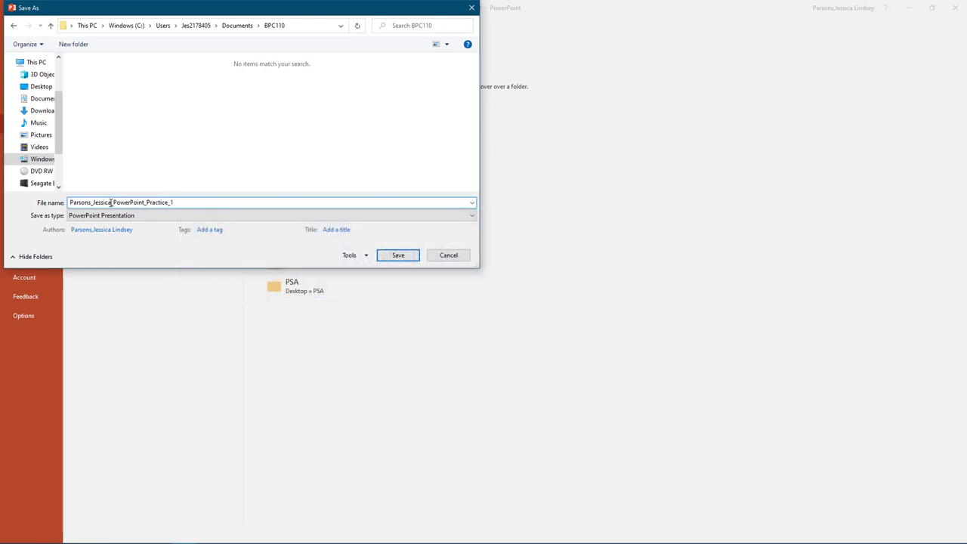
{"action": "key", "text": "Return"}
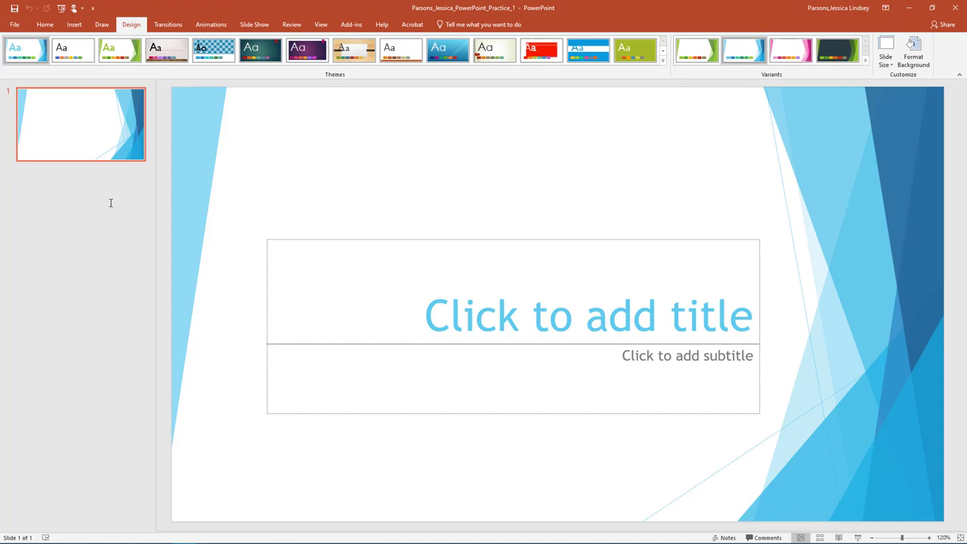
Step: Type 'Welcome Pumas!' as the title and 'Fall New Student Orientation' as the subtitle
{"action": "left_click", "coordinate": [522, 315]}
{"action": "type", "text": "Welco"}
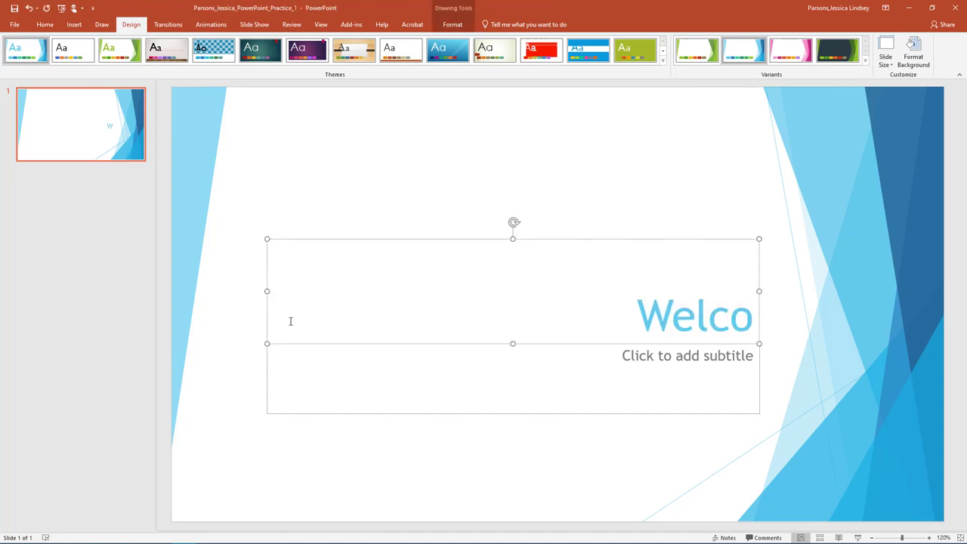
{"action": "type", "text": "me Pumas!"}
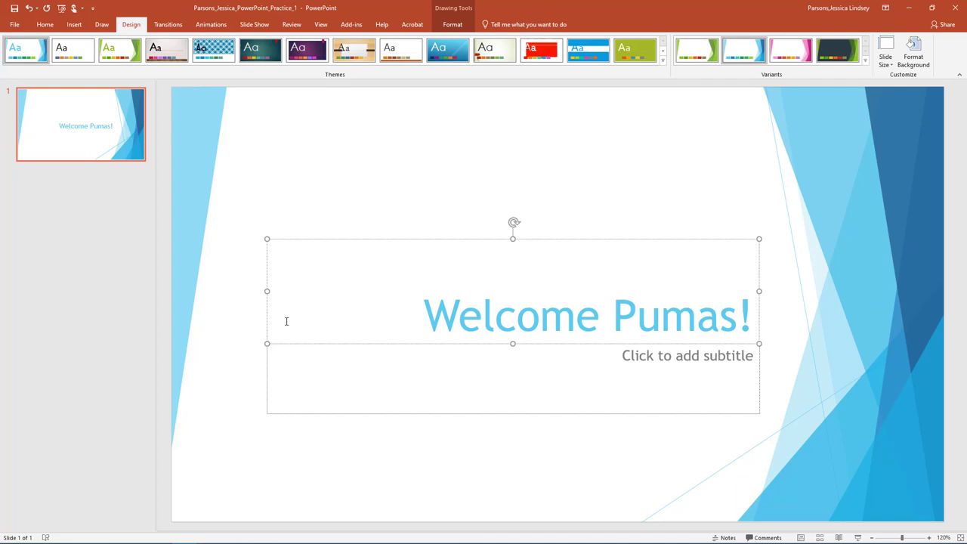
{"action": "left_click", "coordinate": [631, 355]}
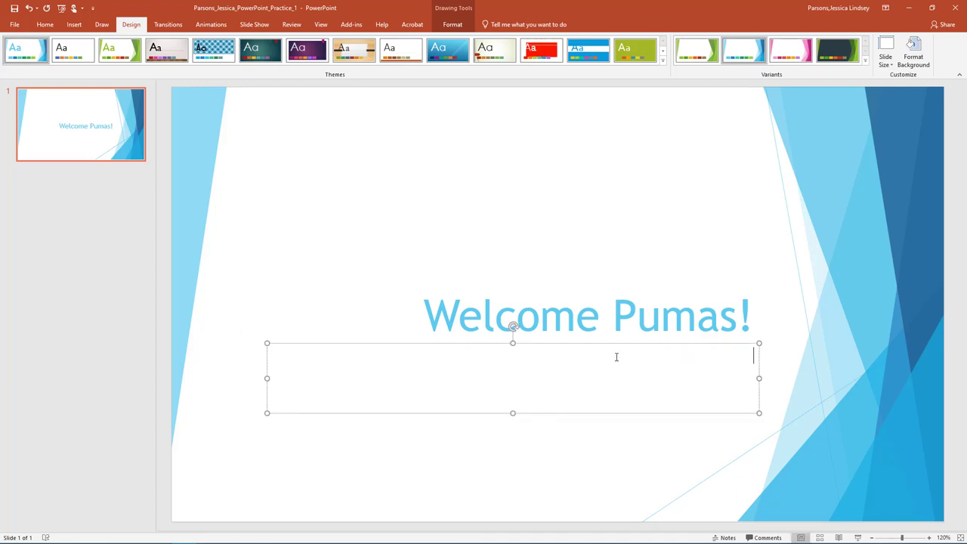
{"action": "type", "text": "Fall New Student Orienta"}
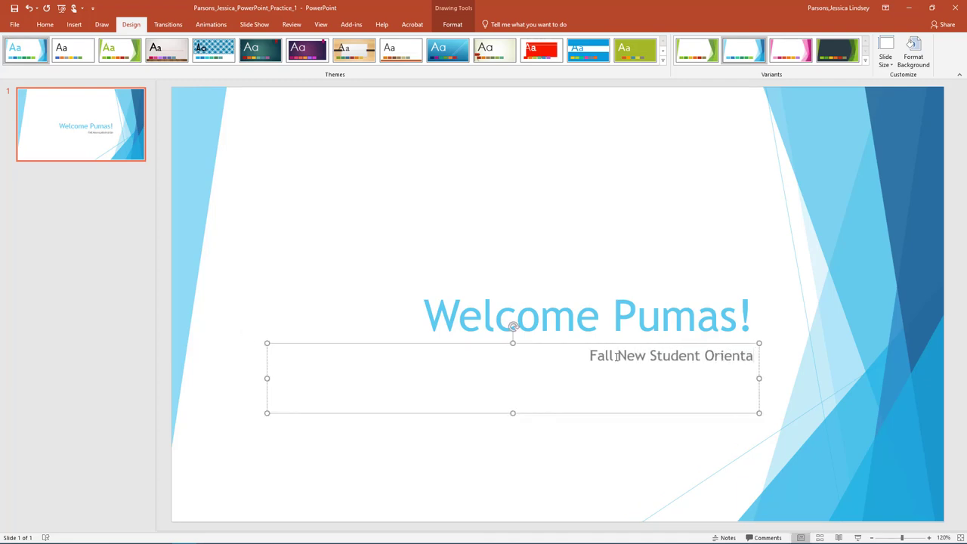
{"action": "type", "text": "tion"}
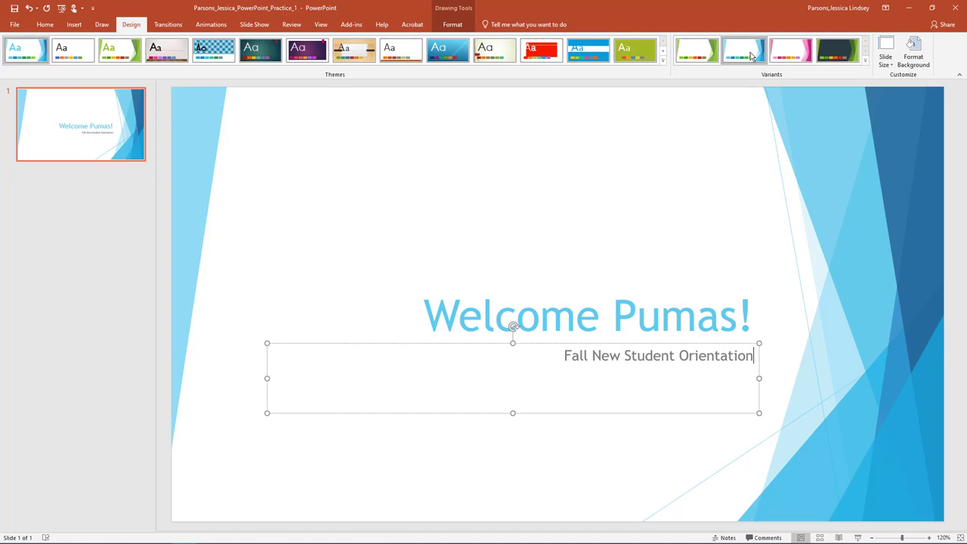
Step: Cycle through Outline, Slide Sorter, Notes Page and Reading views, then return to Normal
{"action": "left_click", "coordinate": [321, 25]}
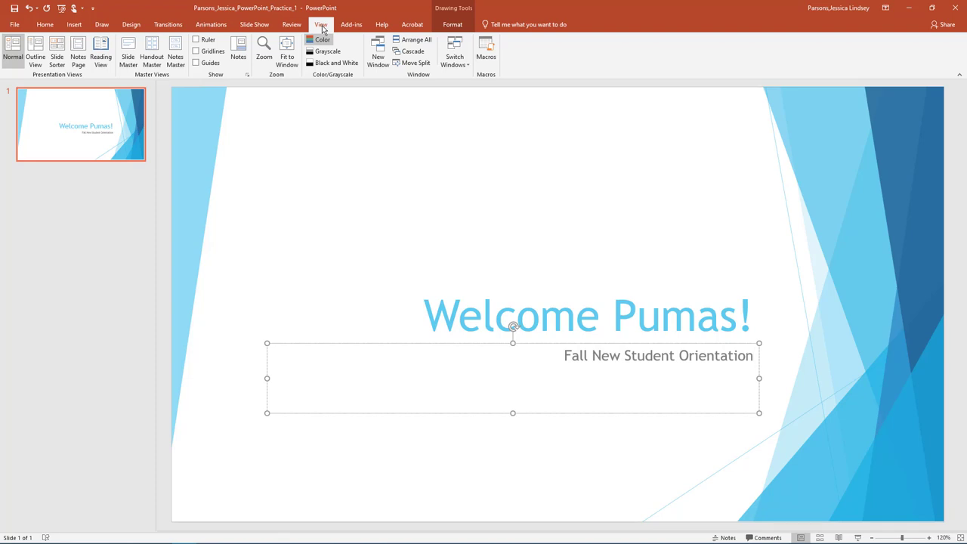
{"action": "left_click", "coordinate": [35, 51]}
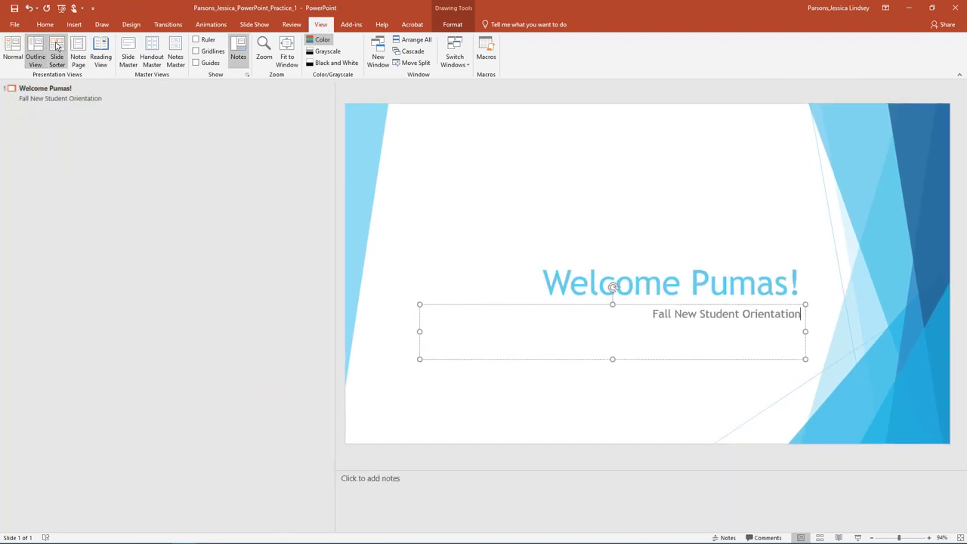
{"action": "left_click", "coordinate": [57, 47]}
{"action": "left_click", "coordinate": [79, 47]}
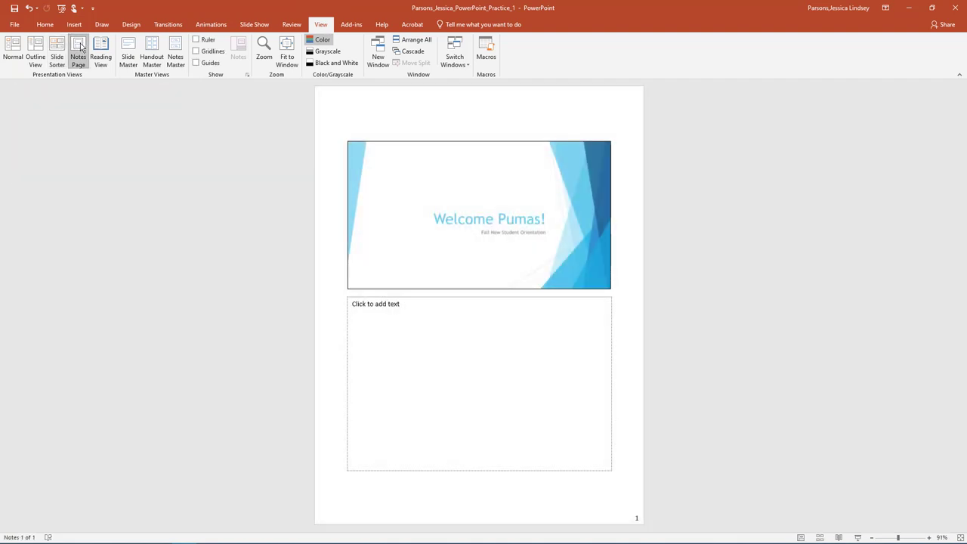
{"action": "left_click", "coordinate": [100, 51]}
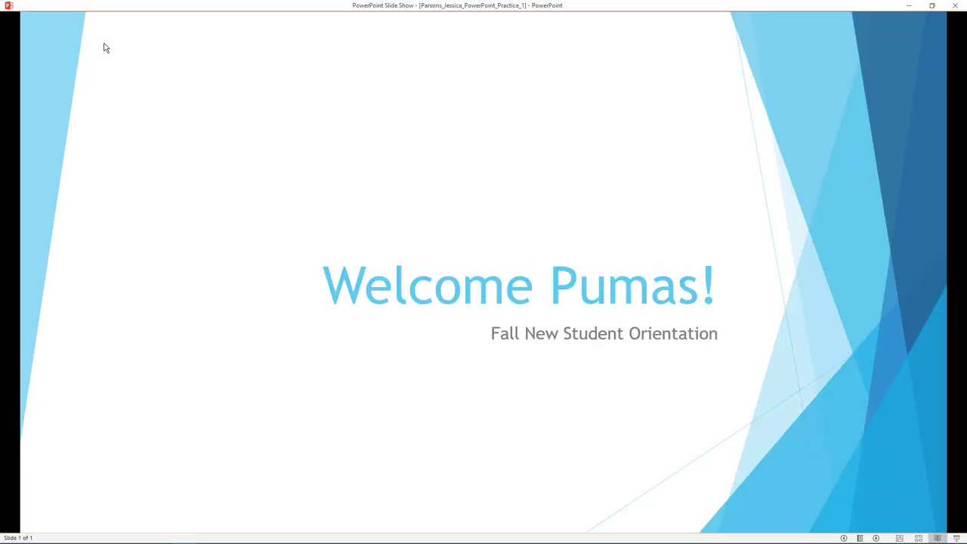
{"action": "key", "text": "Escape"}
{"action": "left_click", "coordinate": [15, 48]}
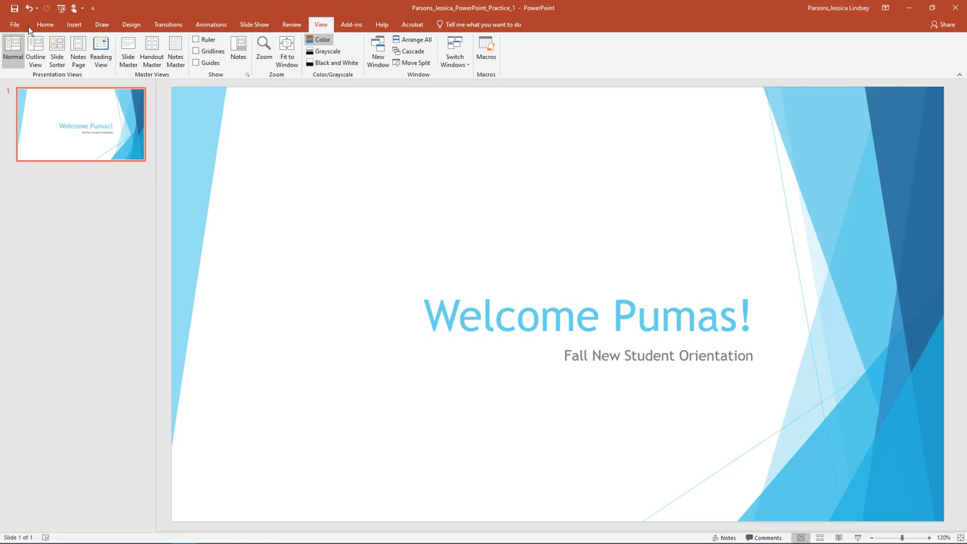
Step: Add a Title and Content slide titled 'Student Life'
{"action": "left_click", "coordinate": [45, 25]}
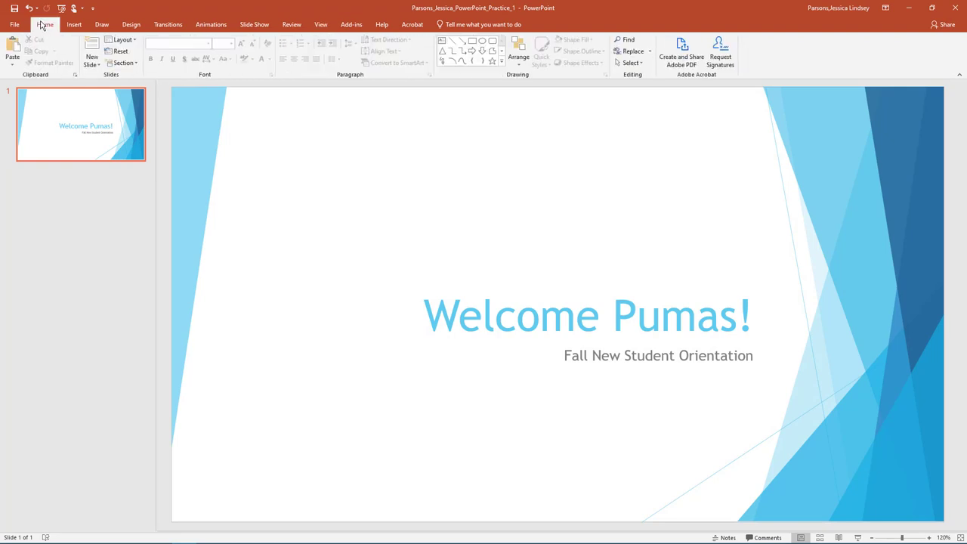
{"action": "left_click", "coordinate": [94, 64]}
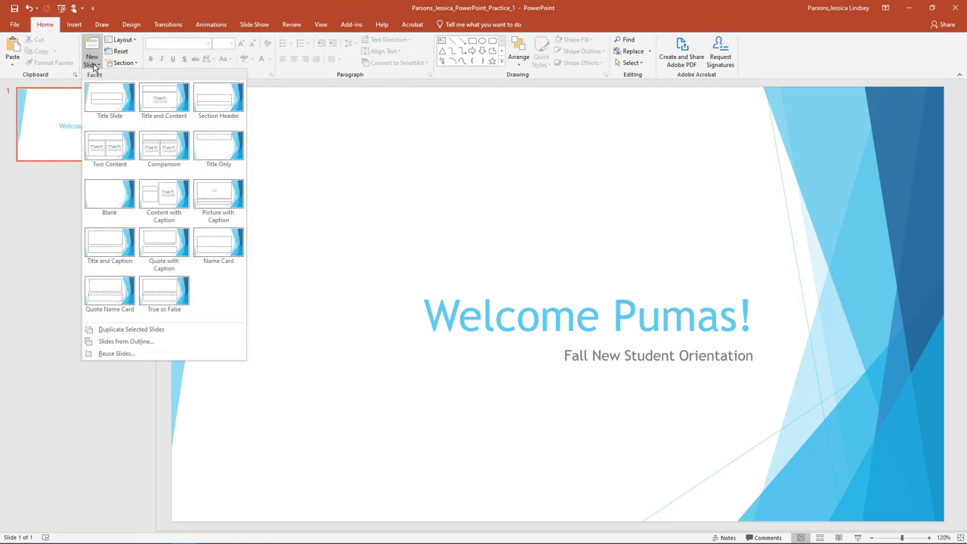
{"action": "left_click", "coordinate": [166, 101]}
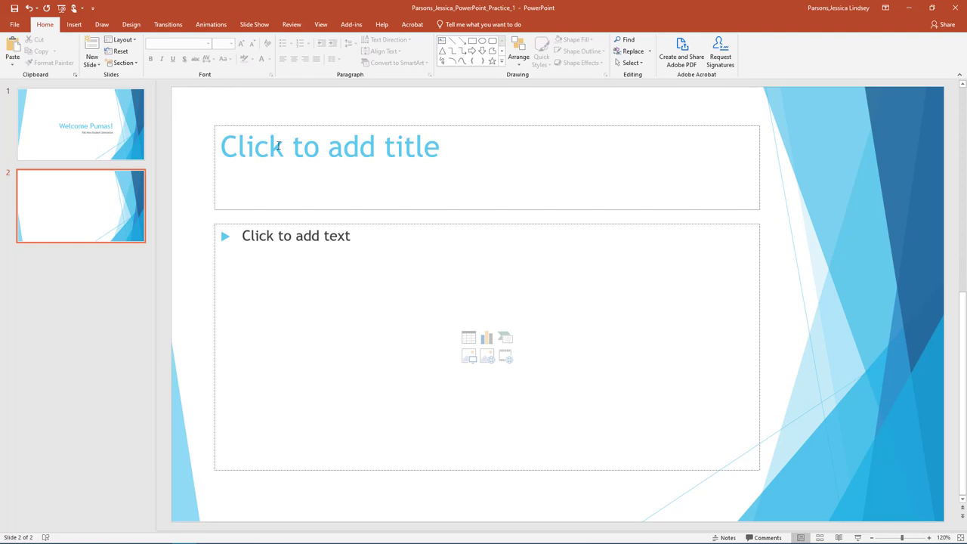
{"action": "left_click", "coordinate": [278, 146]}
{"action": "type", "text": "Stud"}
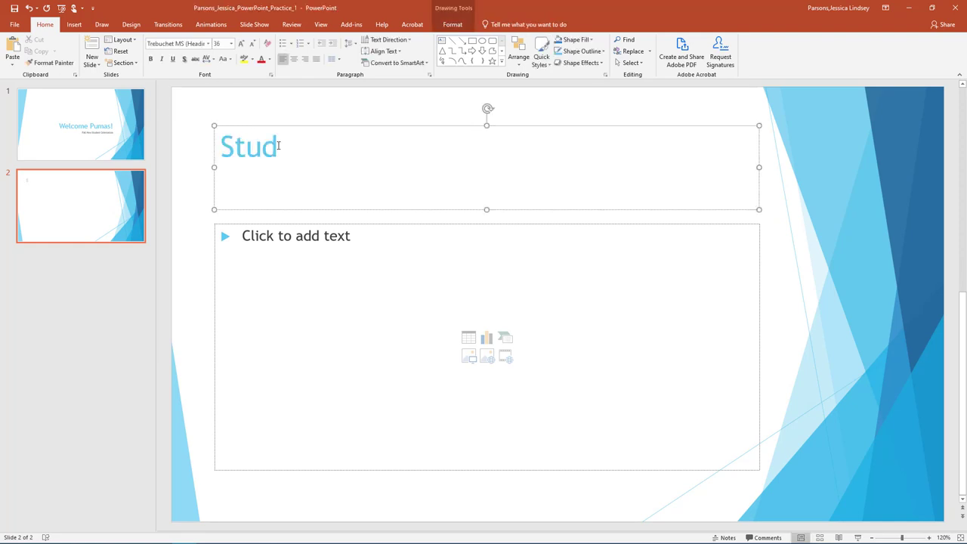
{"action": "type", "text": "ent Life"}
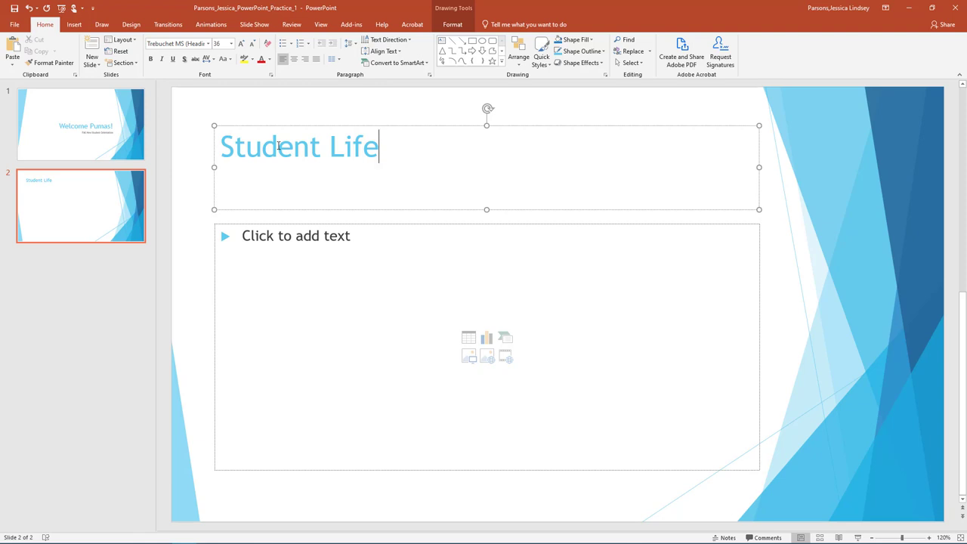
Step: Switch to Two Content layout and list four Student Life points, 'Get involved…' to 'Make a difference'
{"action": "left_click", "coordinate": [134, 41]}
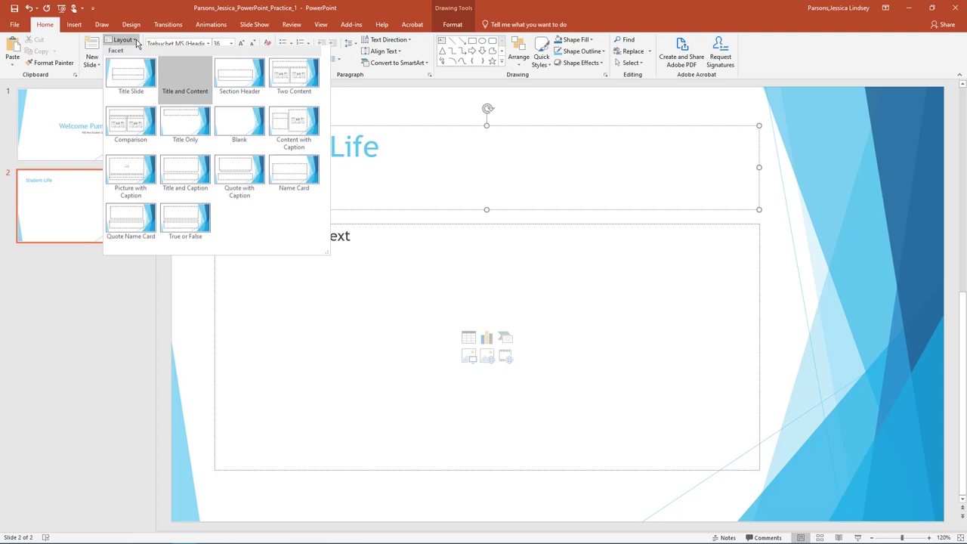
{"action": "left_click", "coordinate": [294, 78]}
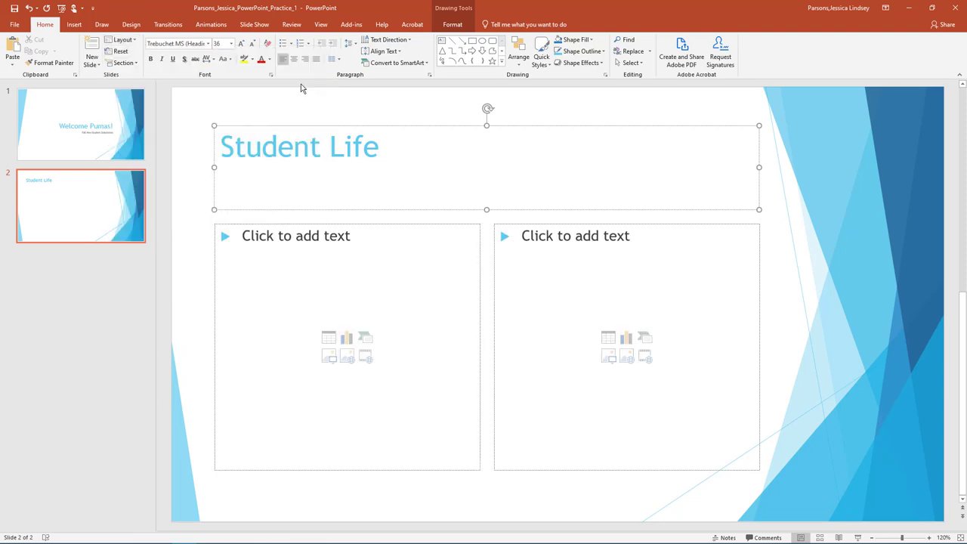
{"action": "left_click", "coordinate": [293, 241]}
{"action": "type", "text": "Get involved with Student Life and Leadership!"}
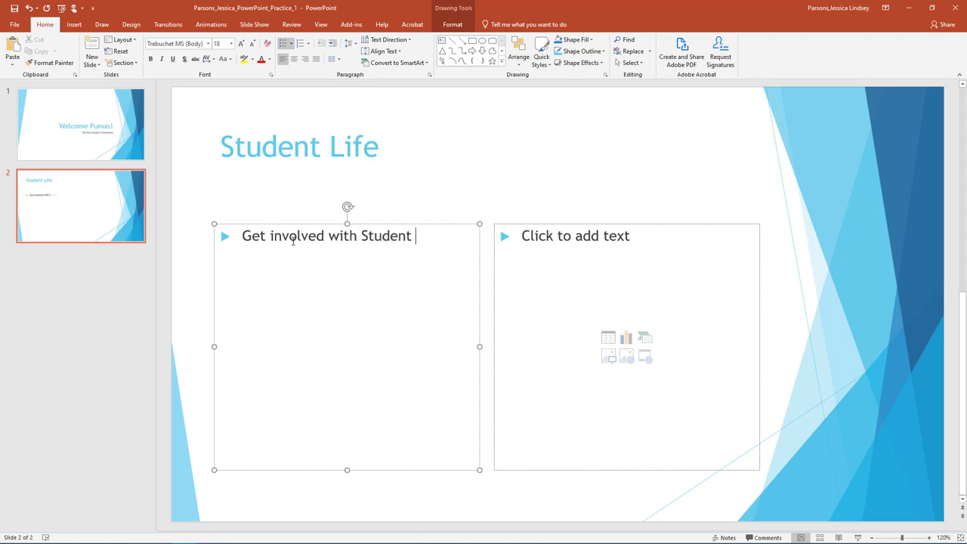
{"action": "key", "text": "Return"}
{"action": "type", "text": "Connect with fellow students"}
{"action": "key", "text": "Return"}
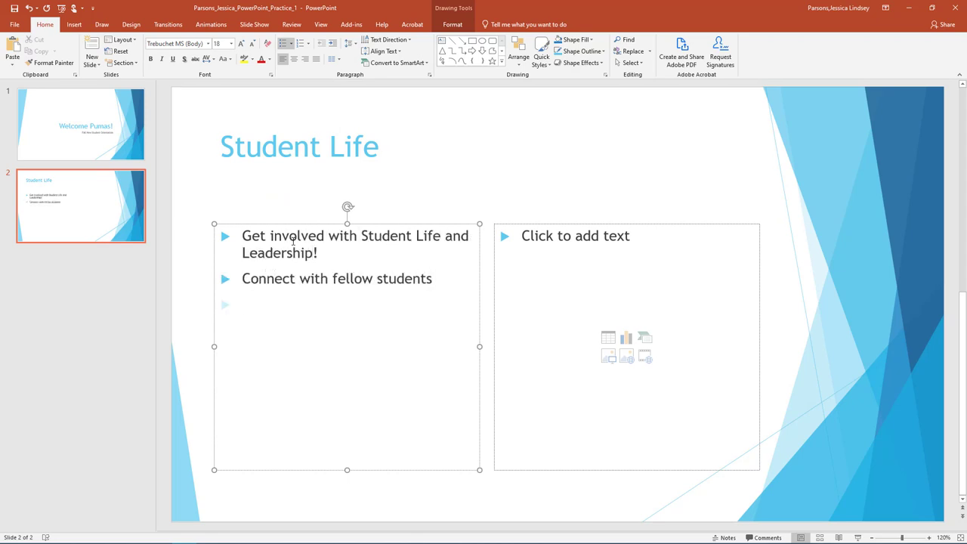
{"action": "type", "text": "Discover empowerment"}
{"action": "key", "text": "Return"}
{"action": "type", "text": "Make a difference"}
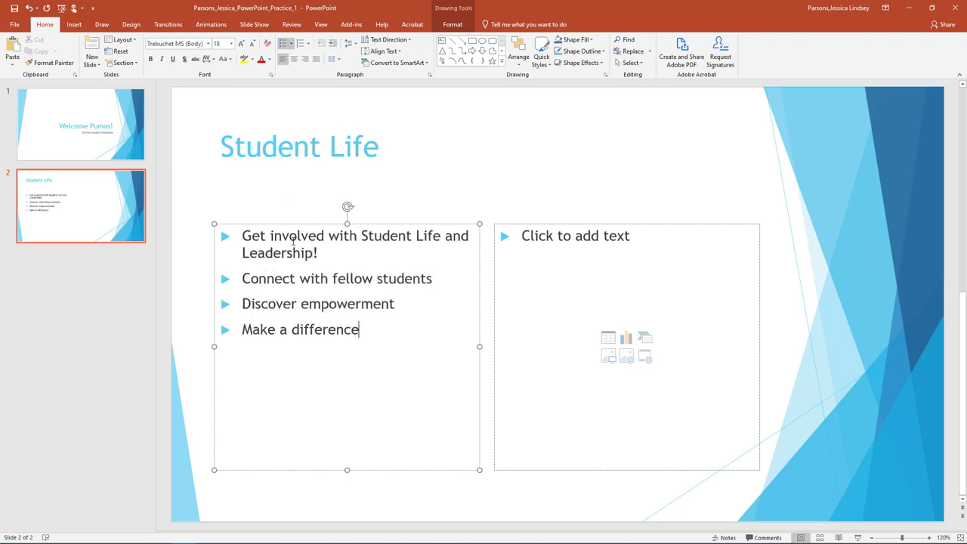
Step: Give all four bullet lines arrow-shaped bullets
{"action": "key", "text": "ctrl+a"}
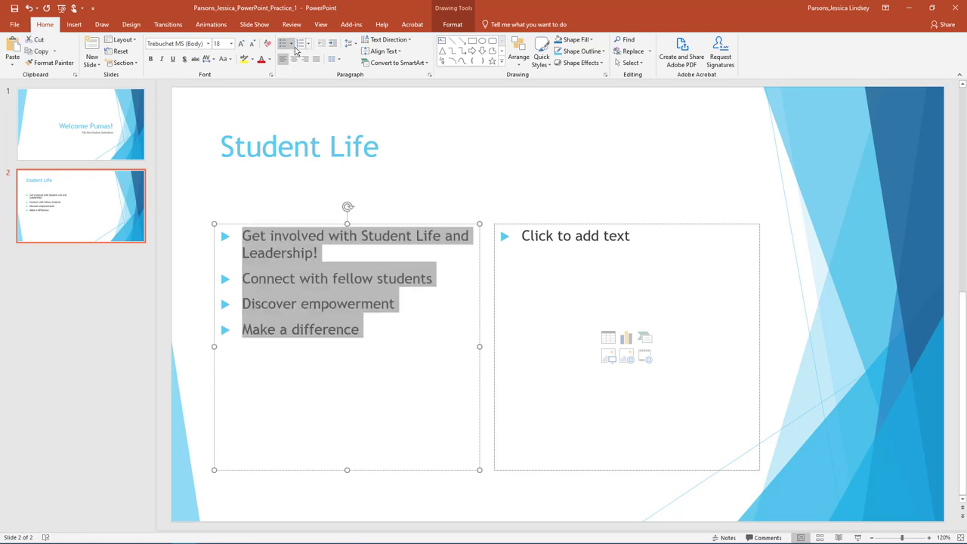
{"action": "left_click", "coordinate": [291, 43]}
{"action": "left_click", "coordinate": [346, 167]}
{"action": "left_click", "coordinate": [231, 43]}
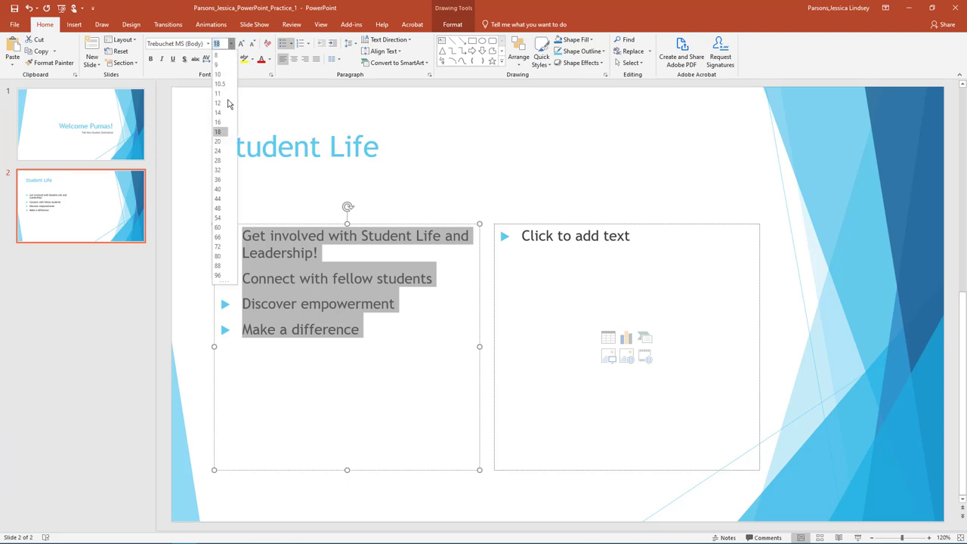
Step: Set the bullets to 28 pt and insert an online 'Students' group photo in the right column
{"action": "left_click", "coordinate": [223, 161]}
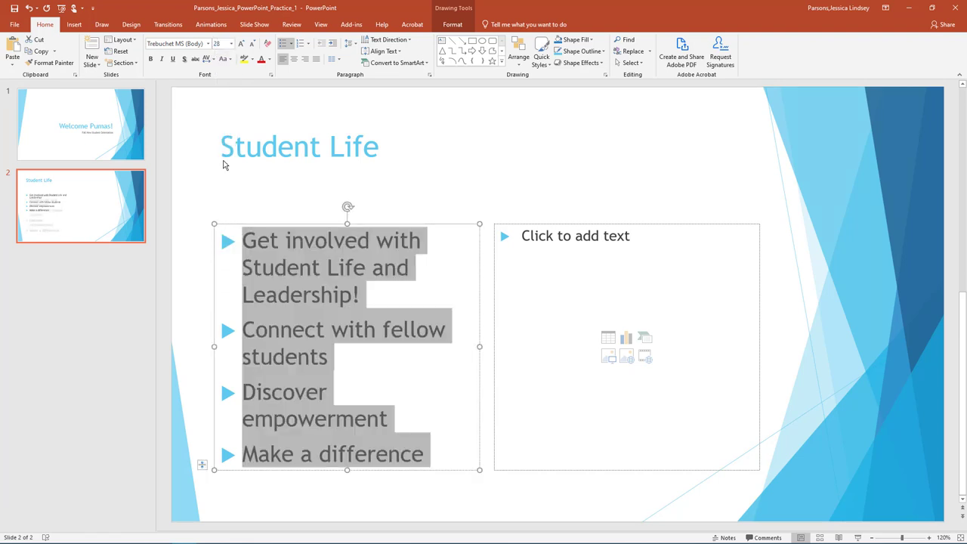
{"action": "left_click", "coordinate": [626, 357]}
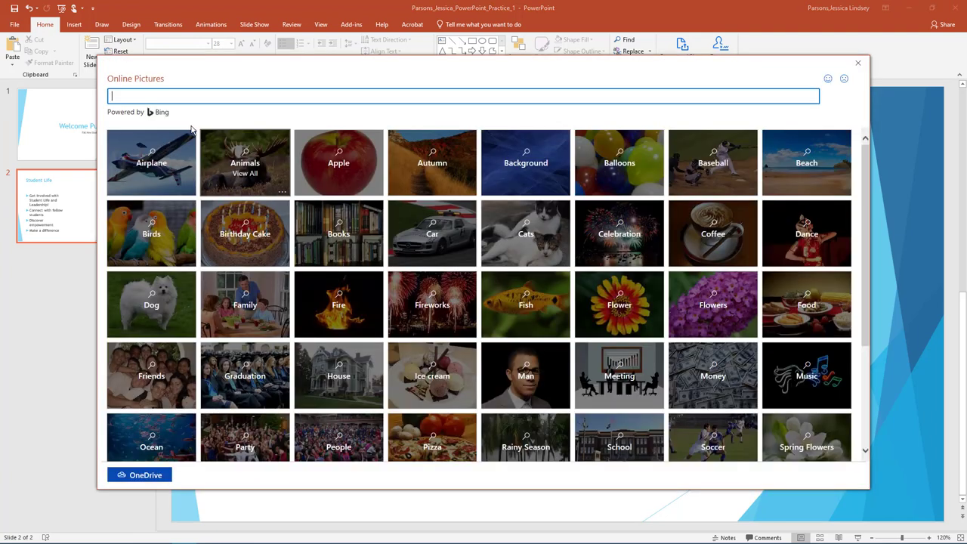
{"action": "type", "text": "Students"}
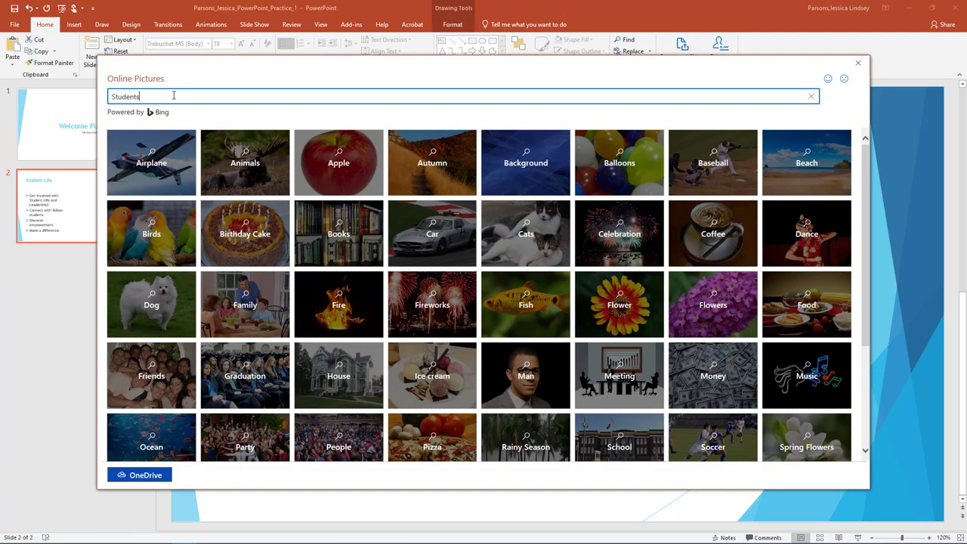
{"action": "key", "text": "Return"}
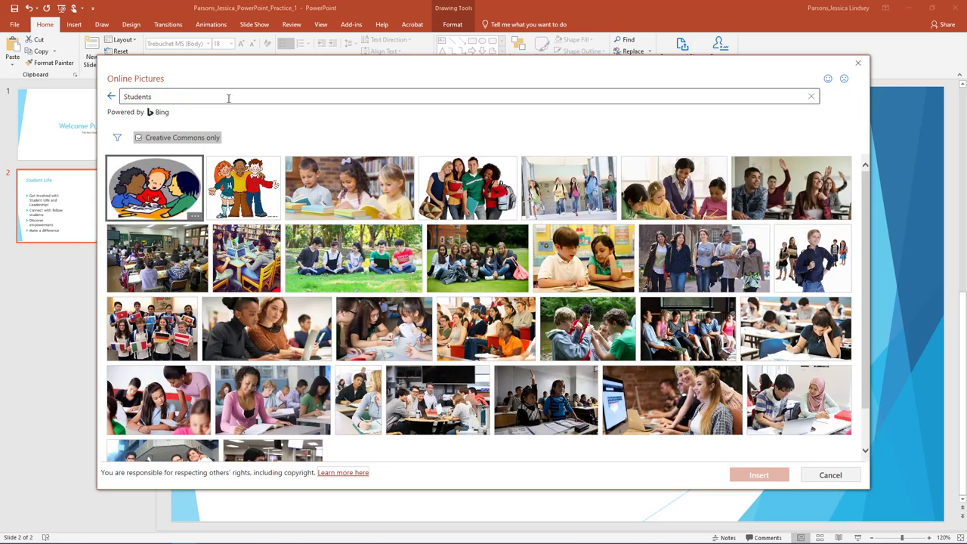
{"action": "left_click", "coordinate": [479, 188]}
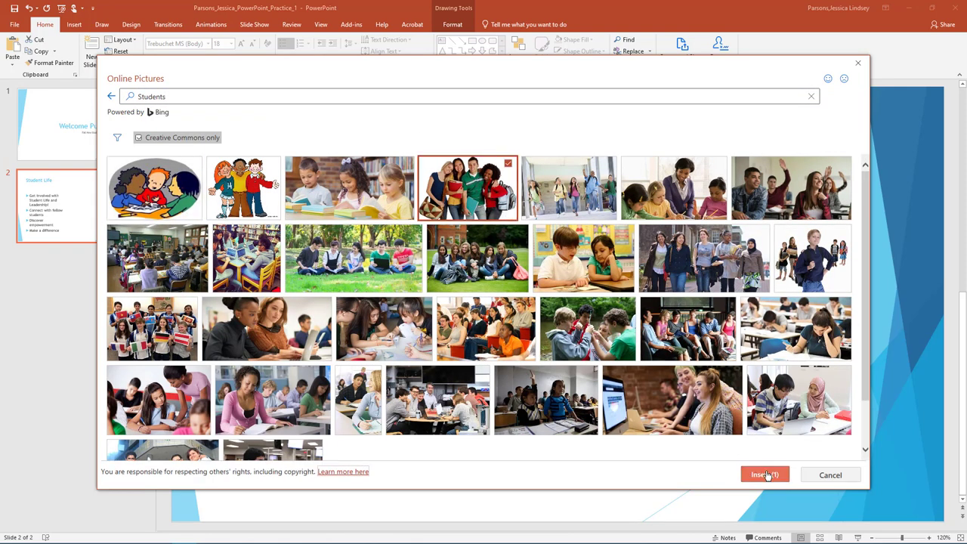
{"action": "left_click", "coordinate": [765, 475]}
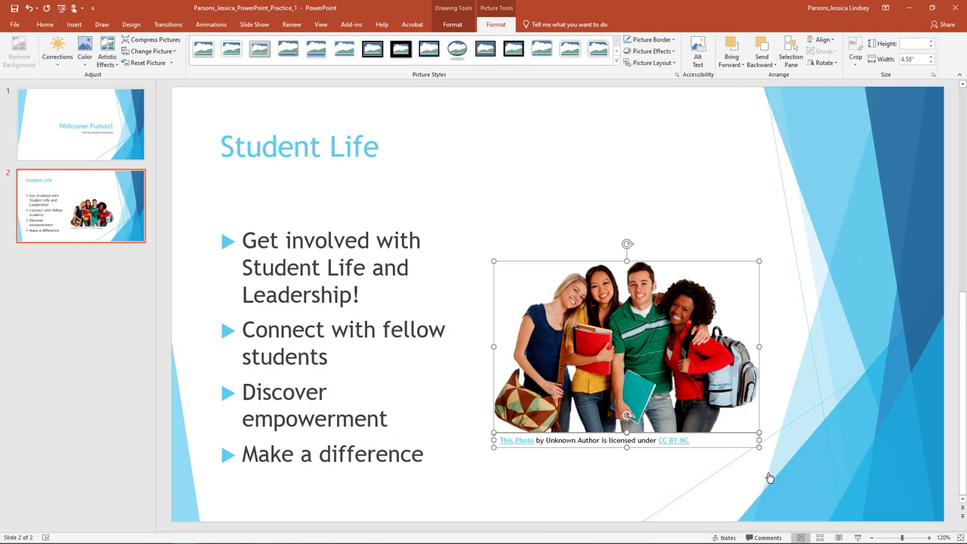
{"action": "left_click", "coordinate": [768, 475]}
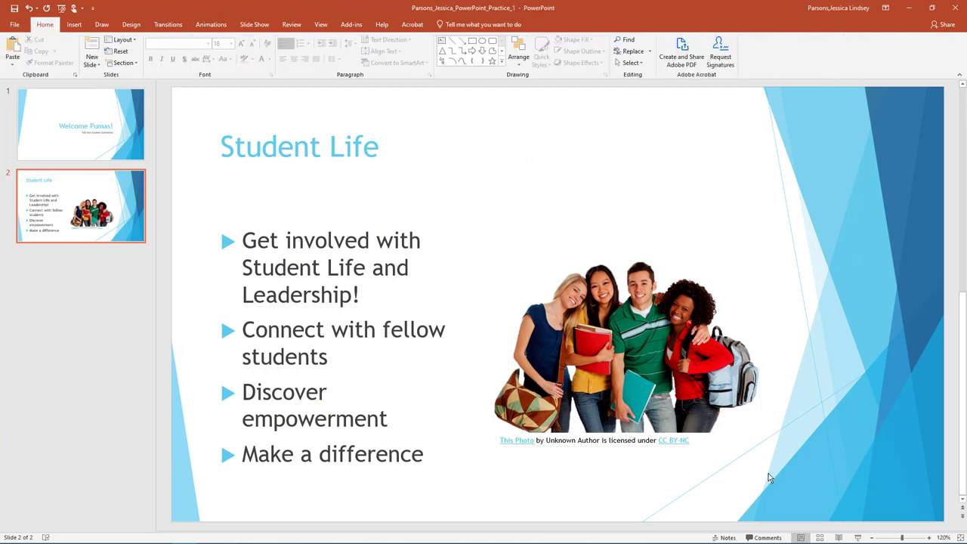
Step: Write slide 2 notes starting 'We sponsor numerous campus events…' about leadership and social change
{"action": "left_click", "coordinate": [728, 538]}
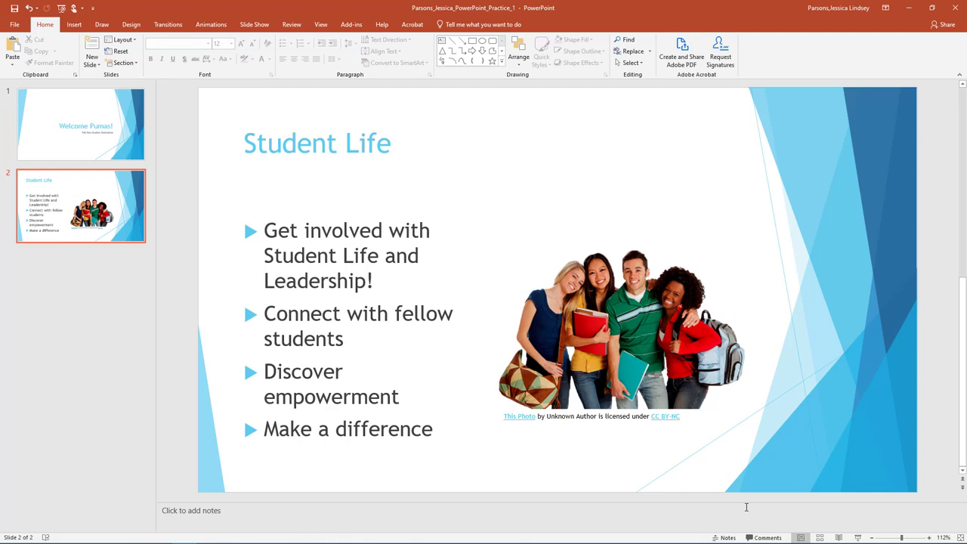
{"action": "left_click", "coordinate": [746, 508]}
{"action": "type", "text": "We sponsor numerous campus events and"}
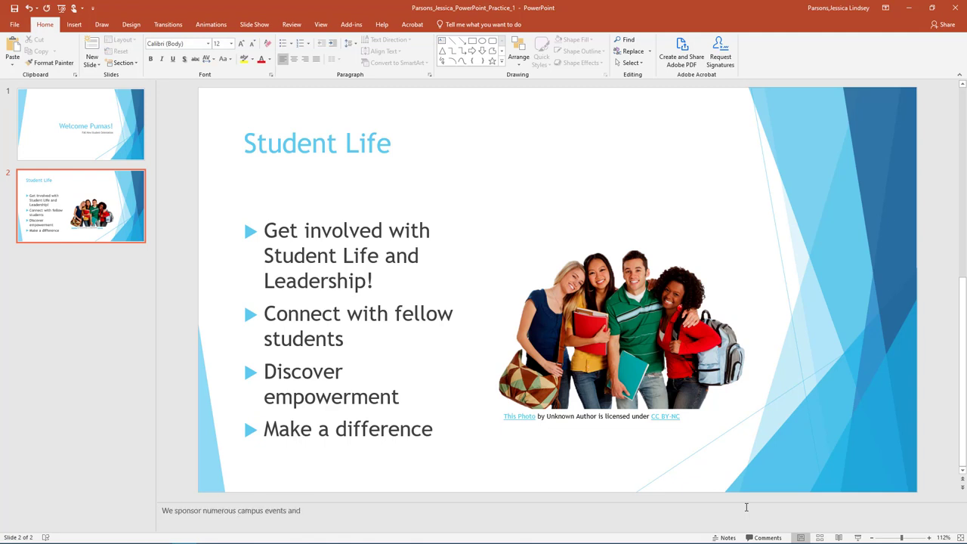
{"action": "type", "text": " opportunities for you to participate in our dynamic lea"}
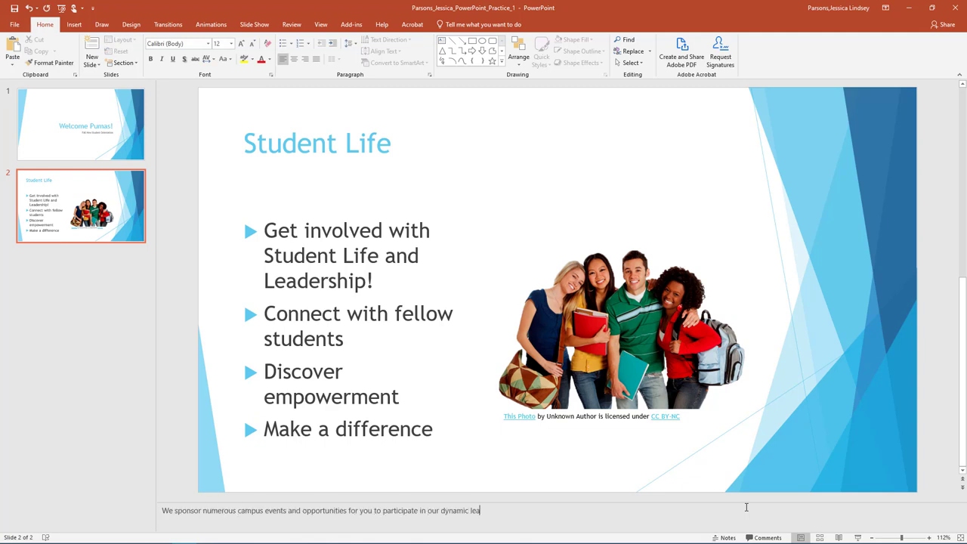
{"action": "type", "text": "rning environment. Through Student Life, students engage in educational relationships that in"}
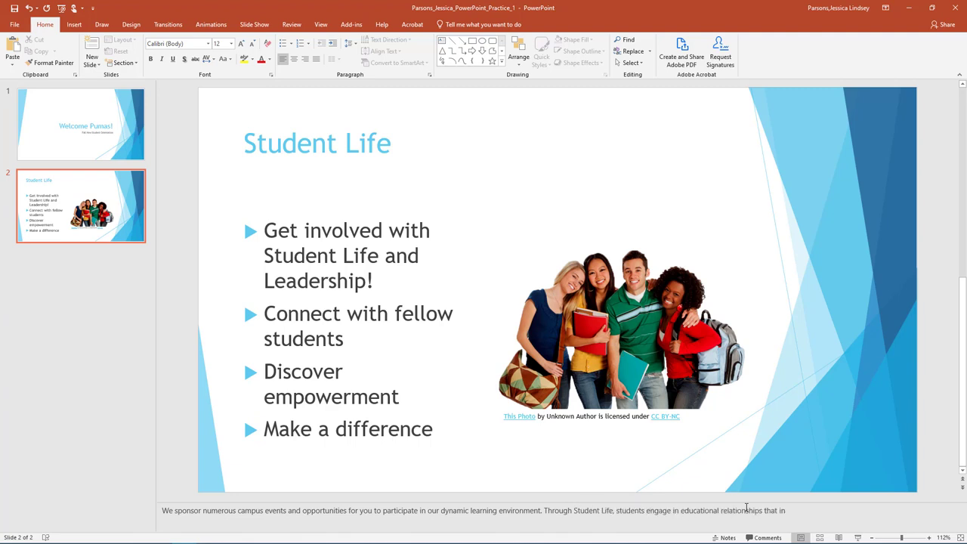
{"action": "type", "text": "spire positive social change, contributin"}
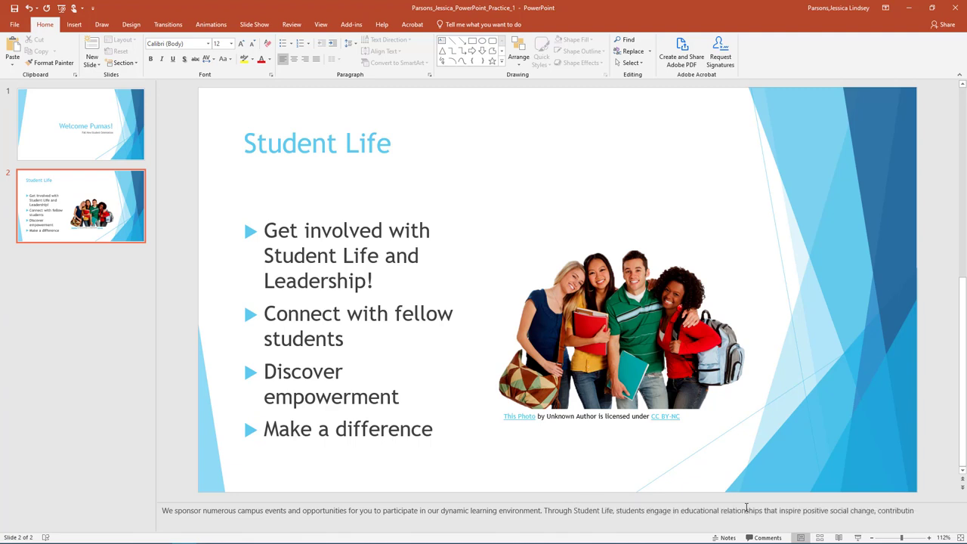
{"action": "type", "text": "g to a richer and more fulfilling college experience."}
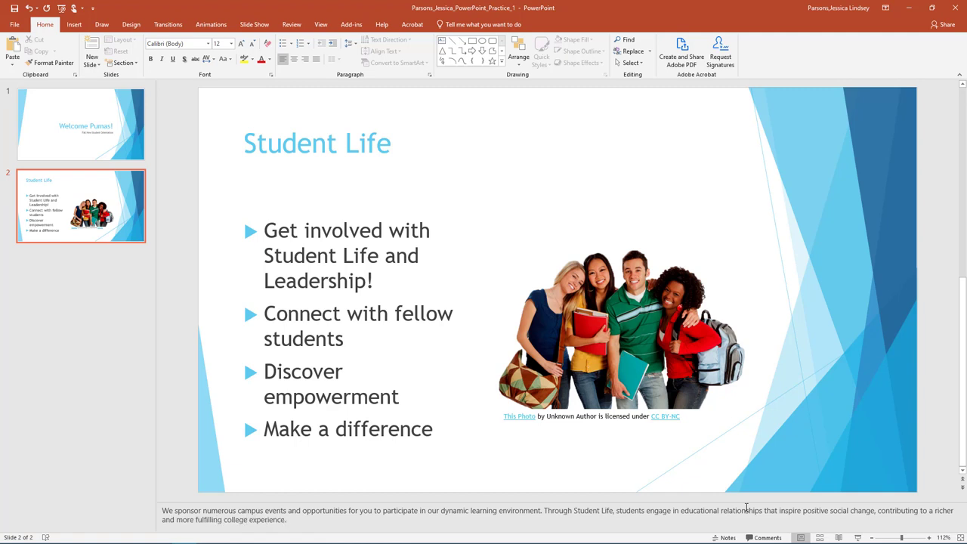
{"action": "type", "text": " Not only that, students build leadership and profess"}
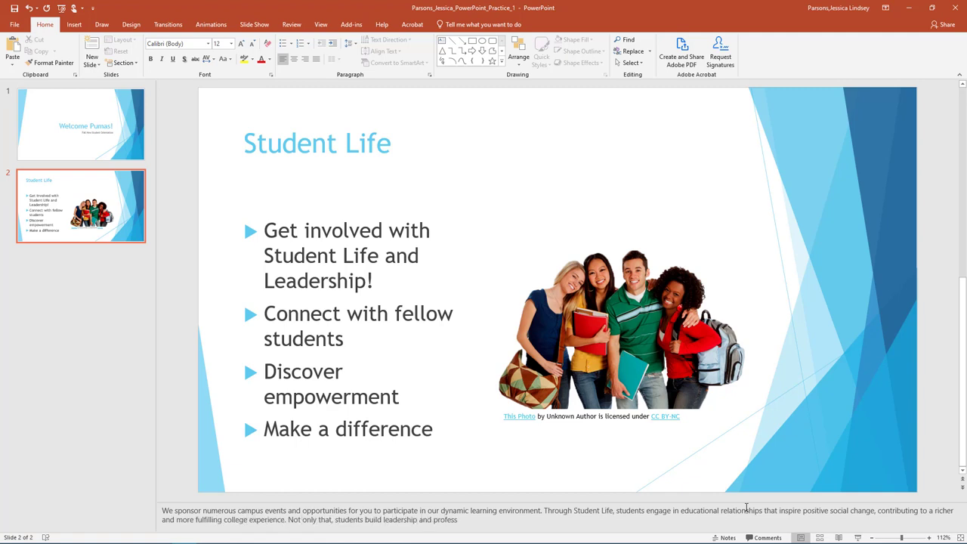
{"action": "type", "text": "ional skills that carry on through life."}
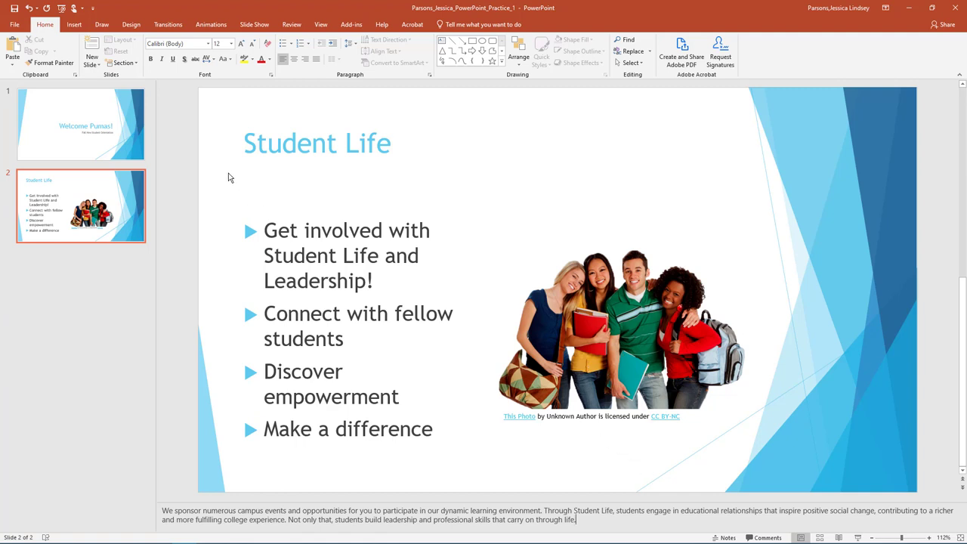
Step: Add a Title and Content slide titled 'Athletics'
{"action": "left_click", "coordinate": [93, 68]}
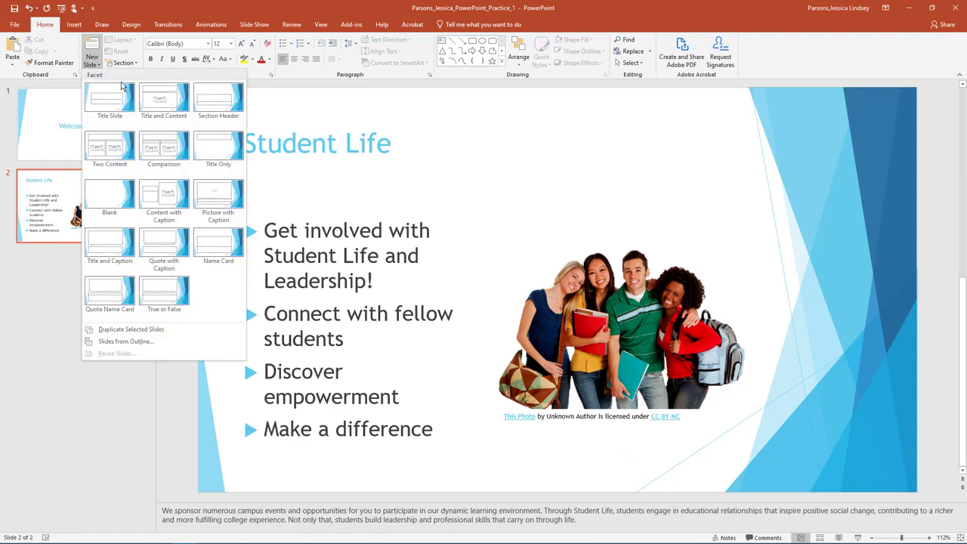
{"action": "left_click", "coordinate": [169, 108]}
{"action": "left_click", "coordinate": [300, 149]}
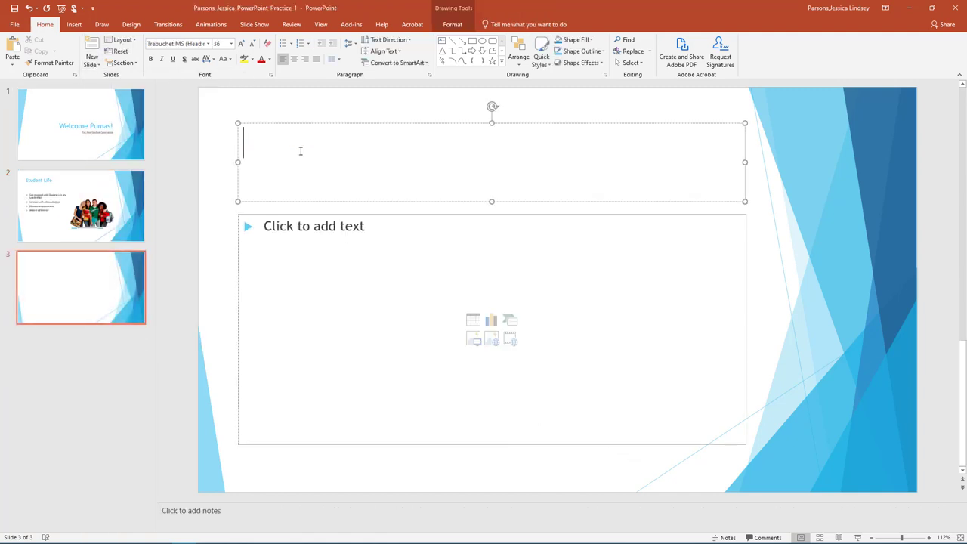
{"action": "type", "text": "Athletics"}
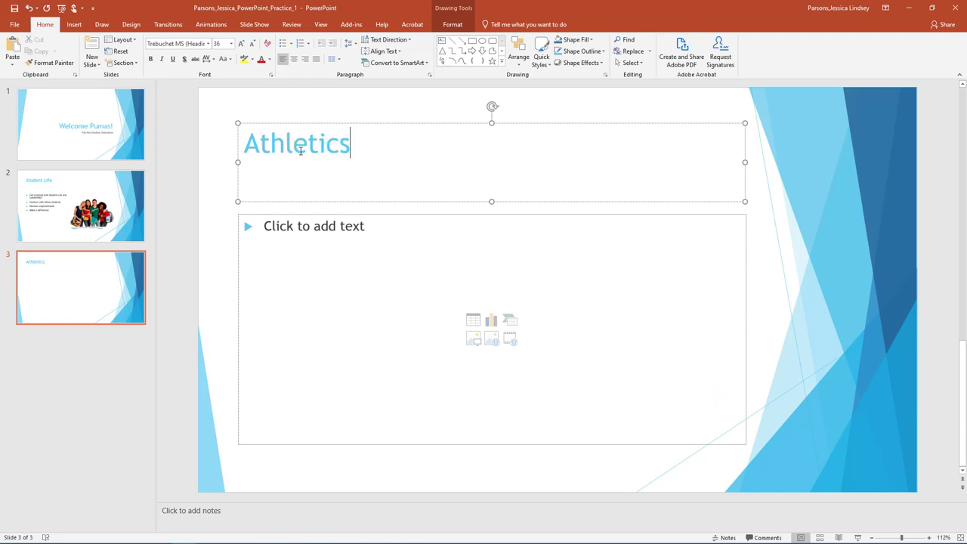
Step: List Soccer, Golf, Tennis, Cross Country, Track and Field, Baseball and Softball as bullets
{"action": "left_click", "coordinate": [312, 229]}
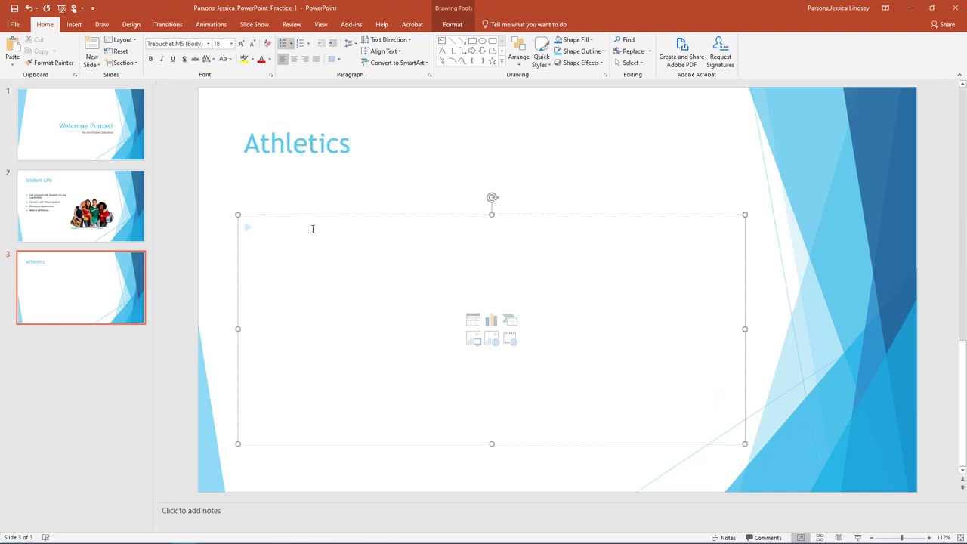
{"action": "type", "text": "Soccer"}
{"action": "key", "text": "Return"}
{"action": "type", "text": "Golf"}
{"action": "key", "text": "Return"}
{"action": "type", "text": "Tennis"}
{"action": "key", "text": "Return"}
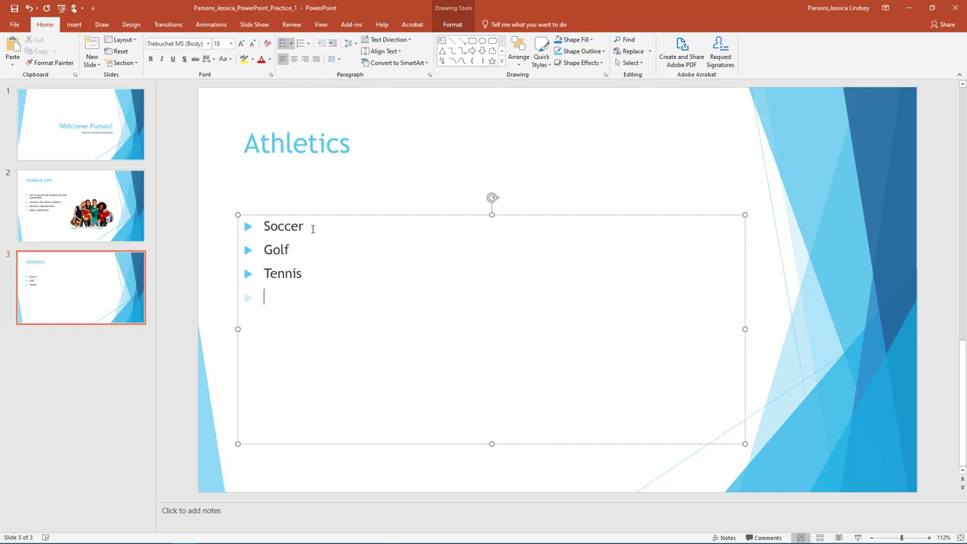
{"action": "type", "text": "Cross Country"}
{"action": "key", "text": "Return"}
{"action": "type", "text": "Track and Field"}
{"action": "key", "text": "Return"}
{"action": "type", "text": "Baseball"}
{"action": "key", "text": "Return"}
{"action": "type", "text": "Softba"}
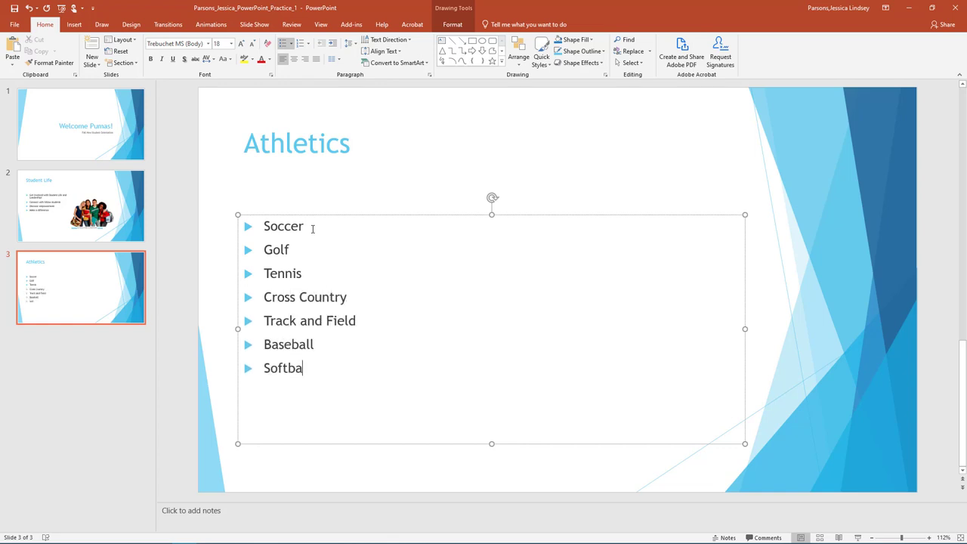
{"action": "type", "text": "ll"}
Step: Set all seven sports bullets to 28-point font
{"action": "left_click_drag", "start_coordinate": [319, 363], "coordinate": [261, 224]}
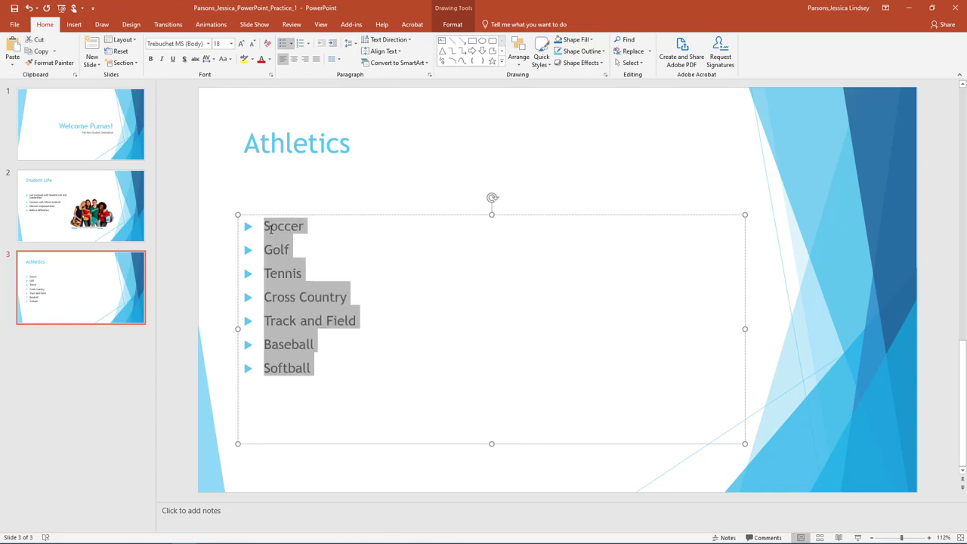
{"action": "left_click", "coordinate": [231, 43]}
{"action": "left_click", "coordinate": [220, 164]}
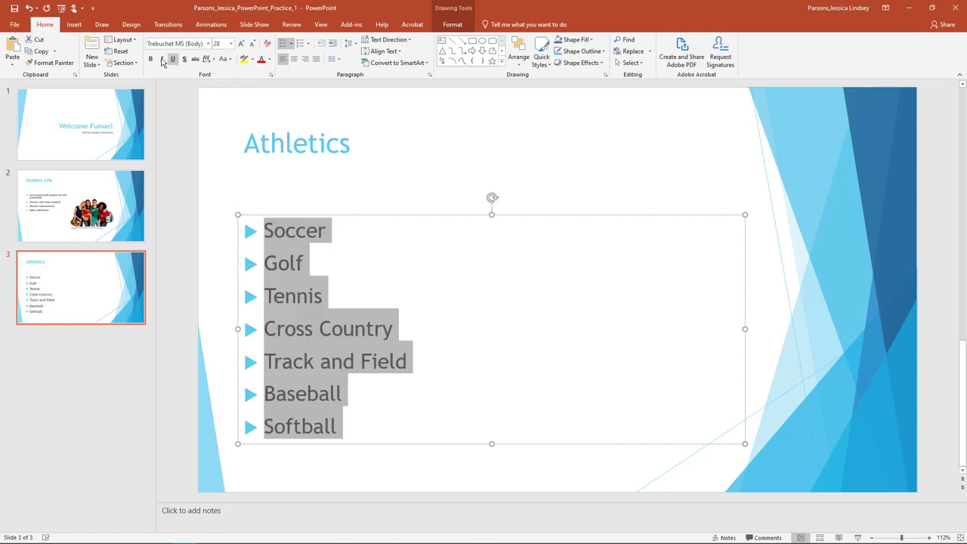
{"action": "left_click", "coordinate": [79, 27]}
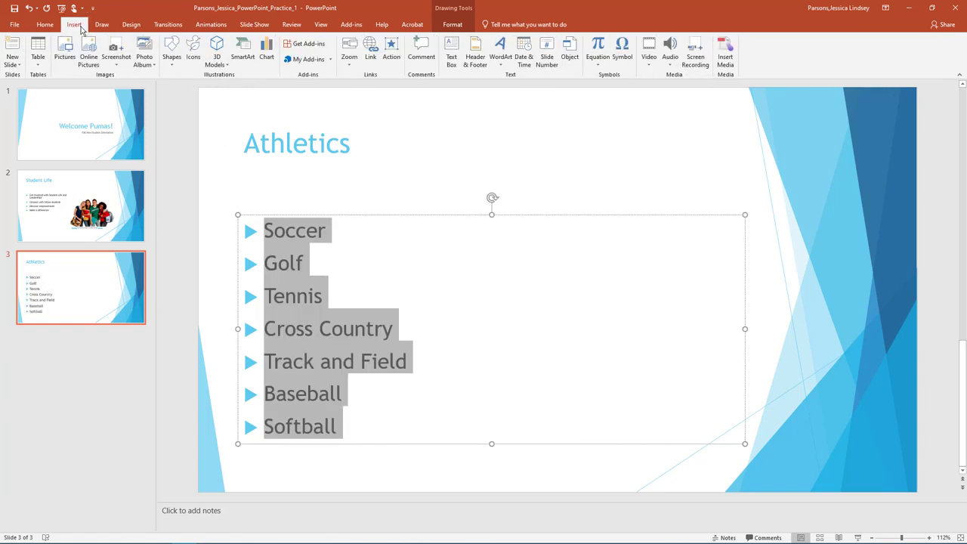
{"action": "left_click", "coordinate": [173, 65]}
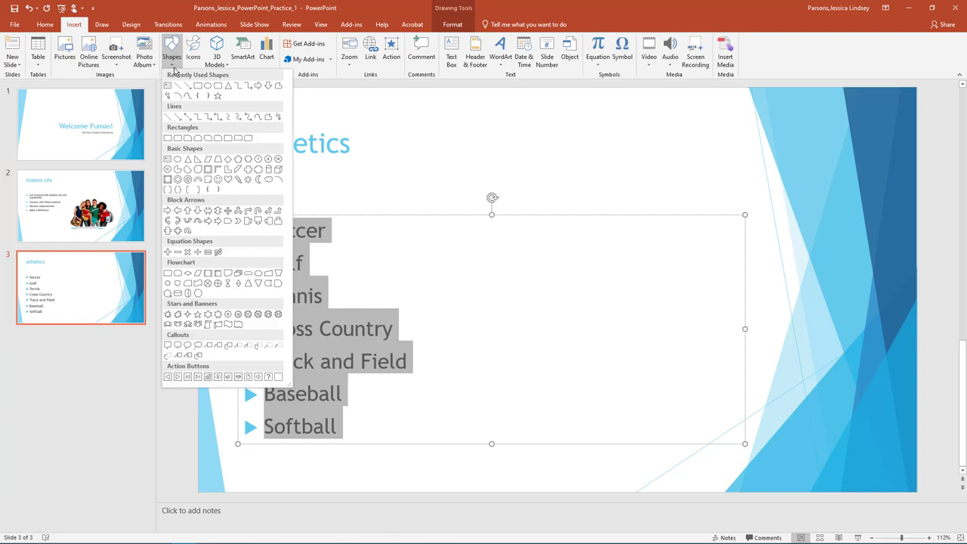
{"action": "left_click", "coordinate": [169, 316]}
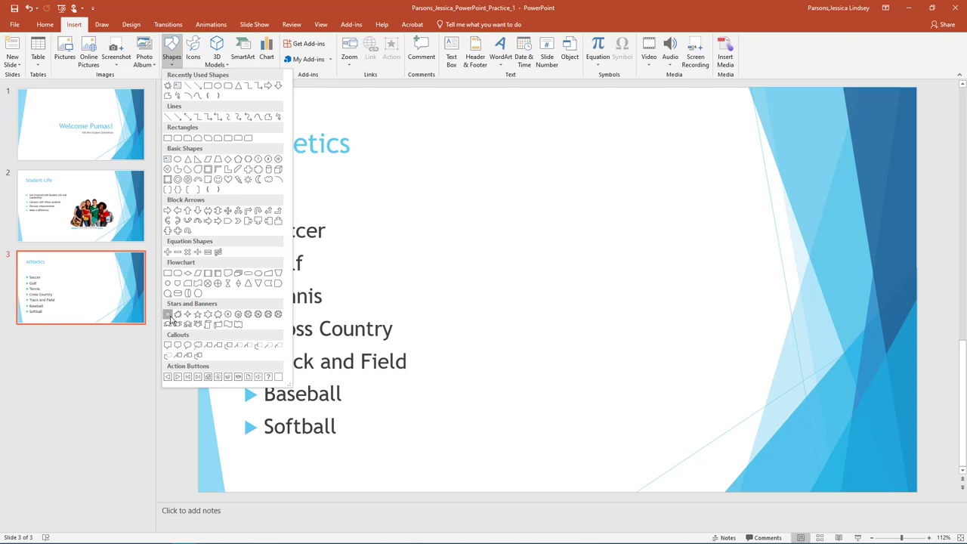
{"action": "left_click", "coordinate": [169, 316]}
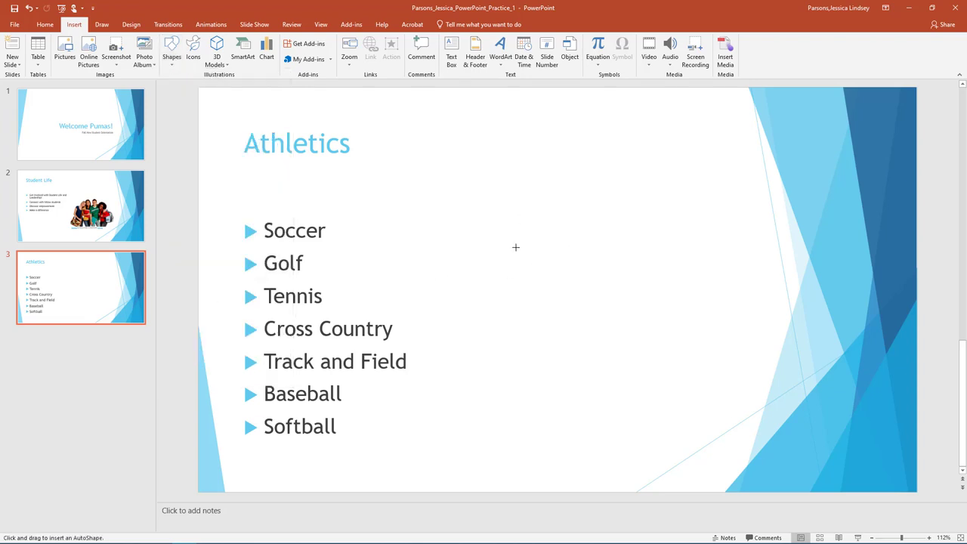
{"action": "mouse_move", "coordinate": [515, 247]}
{"action": "left_mouse_down"}
{"action": "mouse_move", "coordinate": [613, 285]}
{"action": "mouse_move", "coordinate": [710, 360]}
{"action": "mouse_move", "coordinate": [714, 395]}
{"action": "mouse_move", "coordinate": [734, 408]}
{"action": "left_mouse_up"}
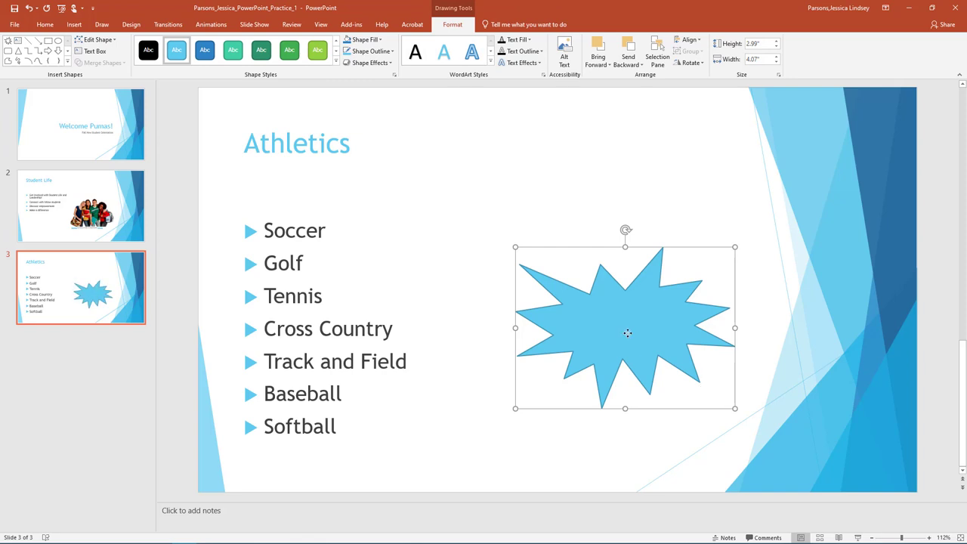
{"action": "type", "text": "Find us on Soci"}
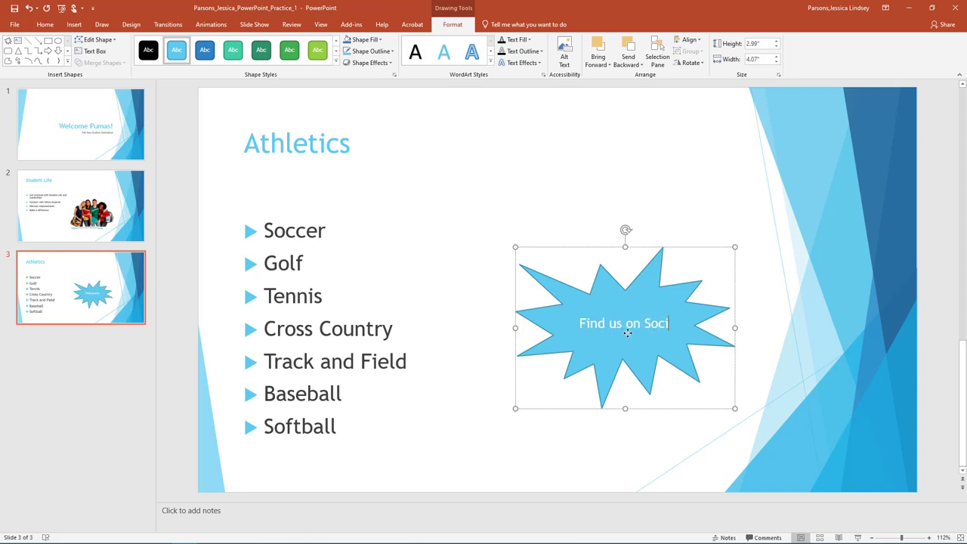
{"action": "type", "text": "al Media @PumaAthletics"}
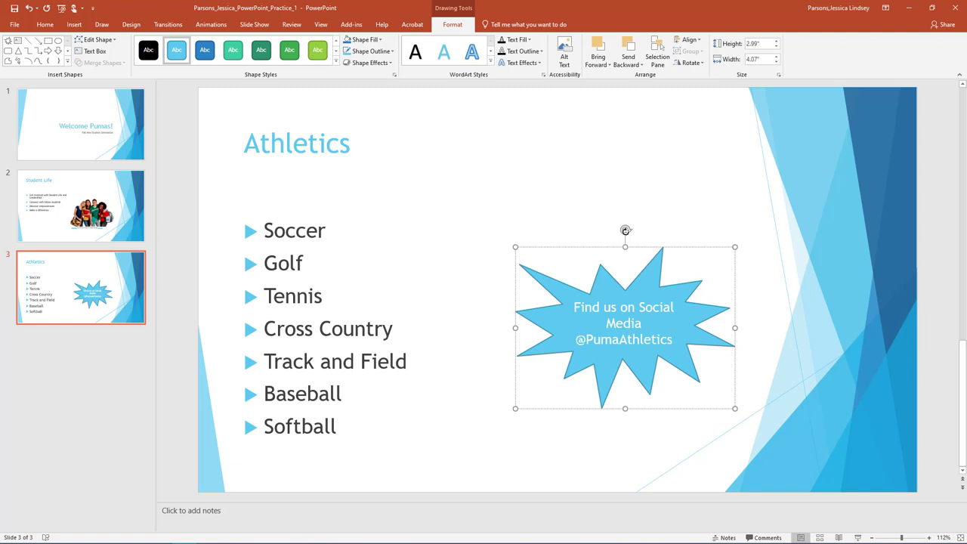
Step: Tilt the starburst, nudge it left, and give it the Colored Fill - Blue, Accent 2 style
{"action": "left_click_drag", "start_coordinate": [626, 230], "coordinate": [597, 230]}
{"action": "left_click_drag", "start_coordinate": [639, 276], "coordinate": [607, 281]}
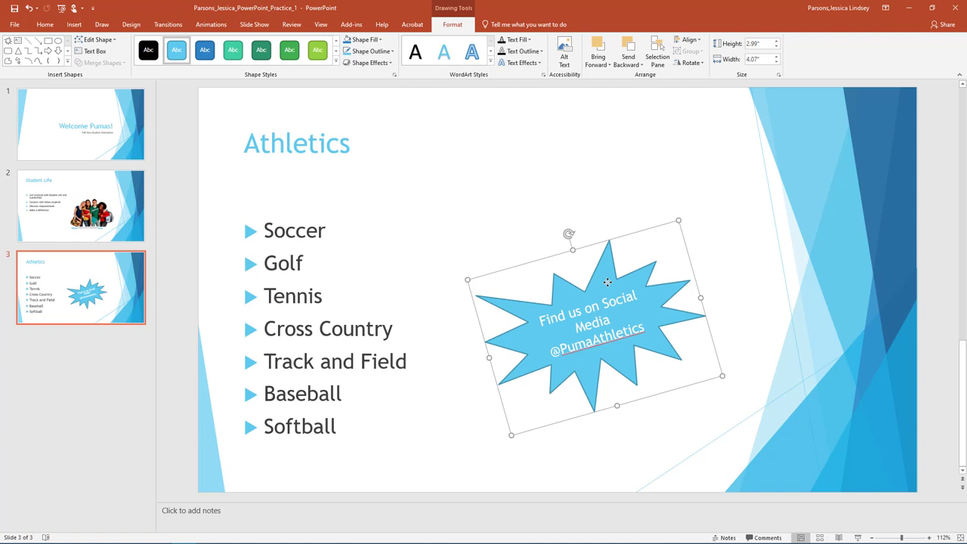
{"action": "left_click", "coordinate": [212, 50]}
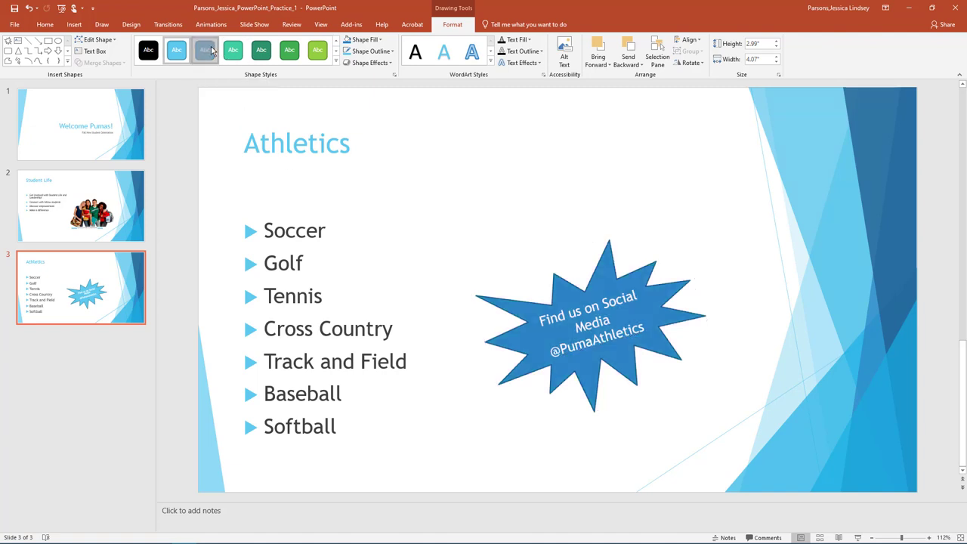
{"action": "left_click", "coordinate": [45, 25]}
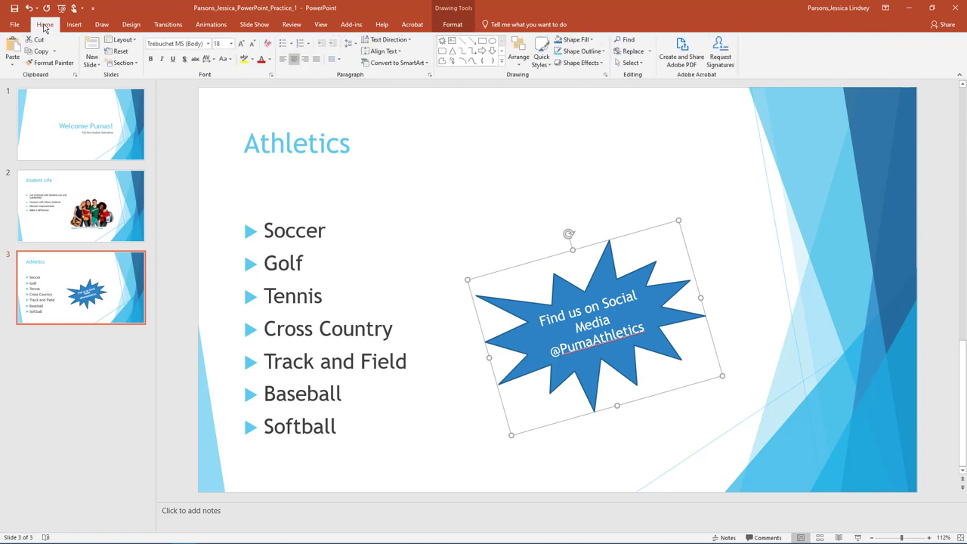
Step: Add a Picture with Caption slide as slide 4 and start filling its picture placeholder
{"action": "left_click", "coordinate": [93, 63]}
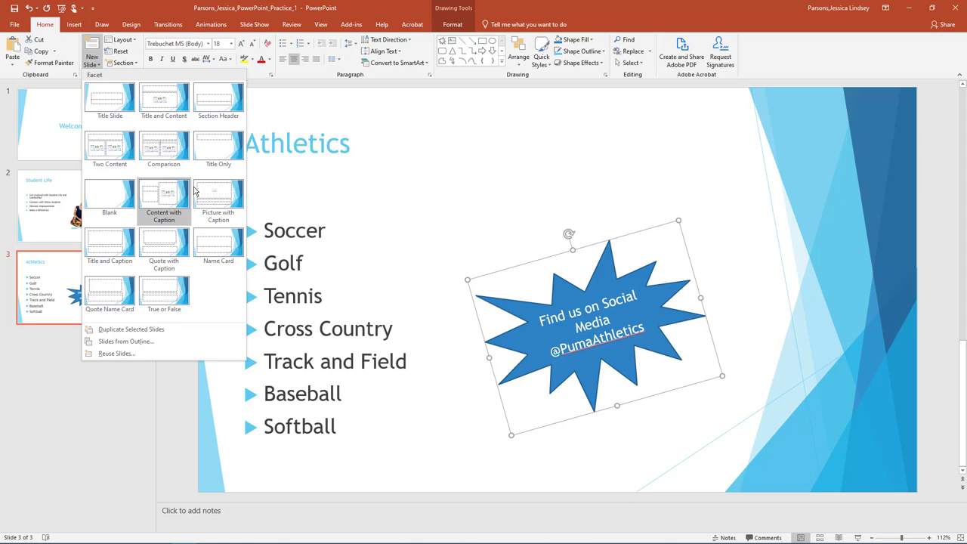
{"action": "left_click", "coordinate": [217, 210]}
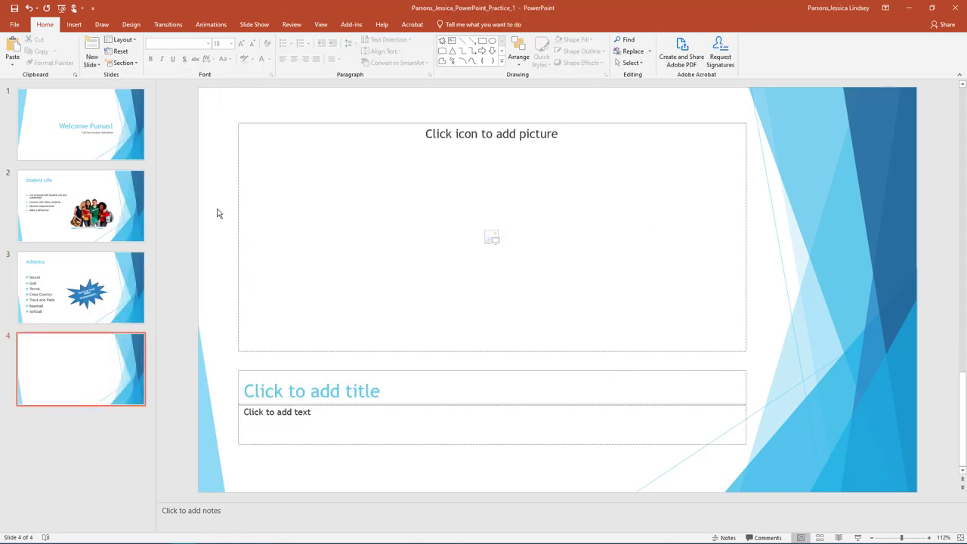
{"action": "left_click", "coordinate": [494, 240]}
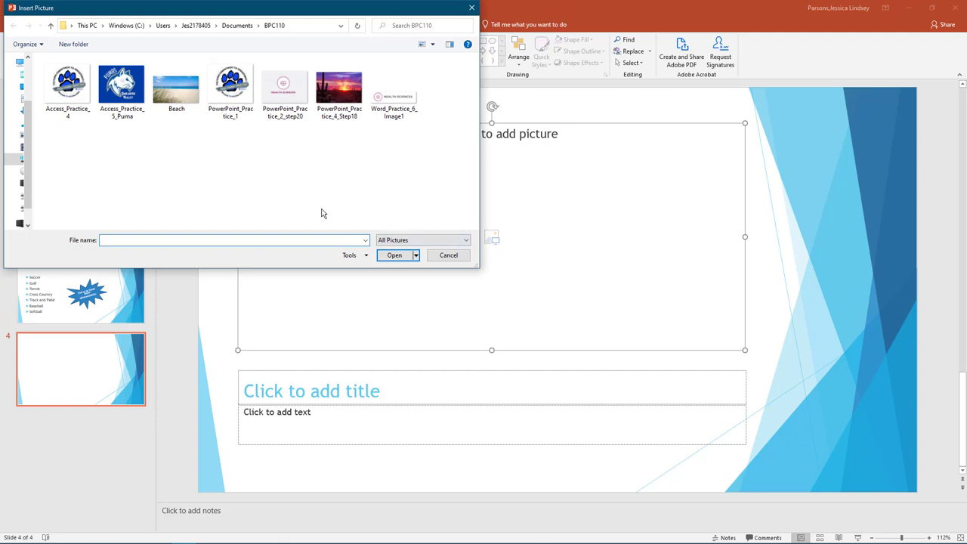
Step: Insert the PowerPoint_Practice_1 paw logo into slide 4's placeholder and crop it to Fit
{"action": "left_click", "coordinate": [249, 91]}
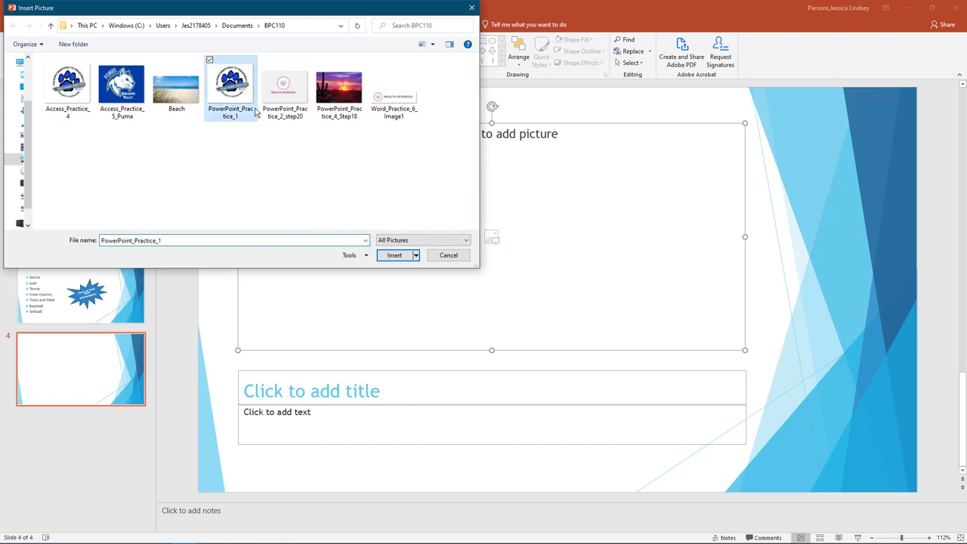
{"action": "left_click", "coordinate": [400, 257]}
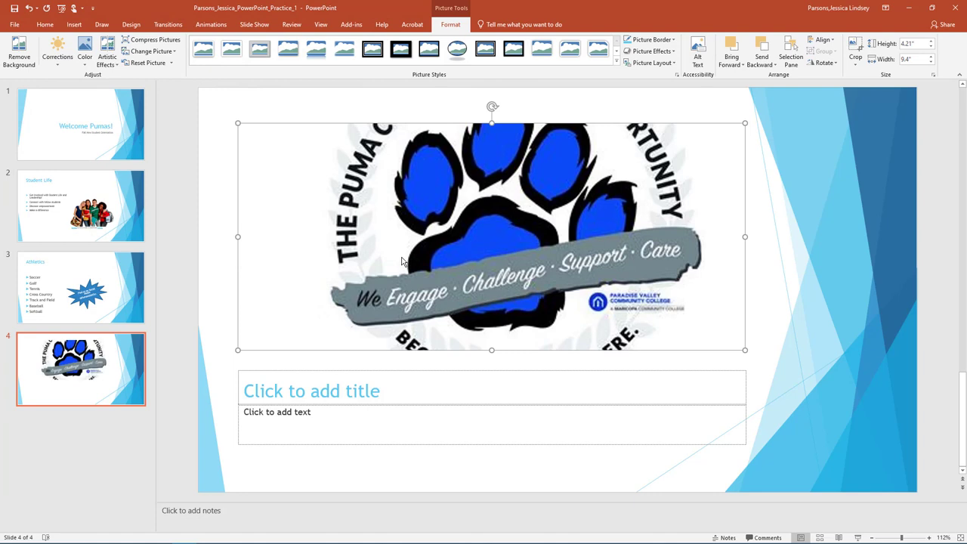
{"action": "left_click", "coordinate": [854, 67]}
{"action": "left_click", "coordinate": [857, 126]}
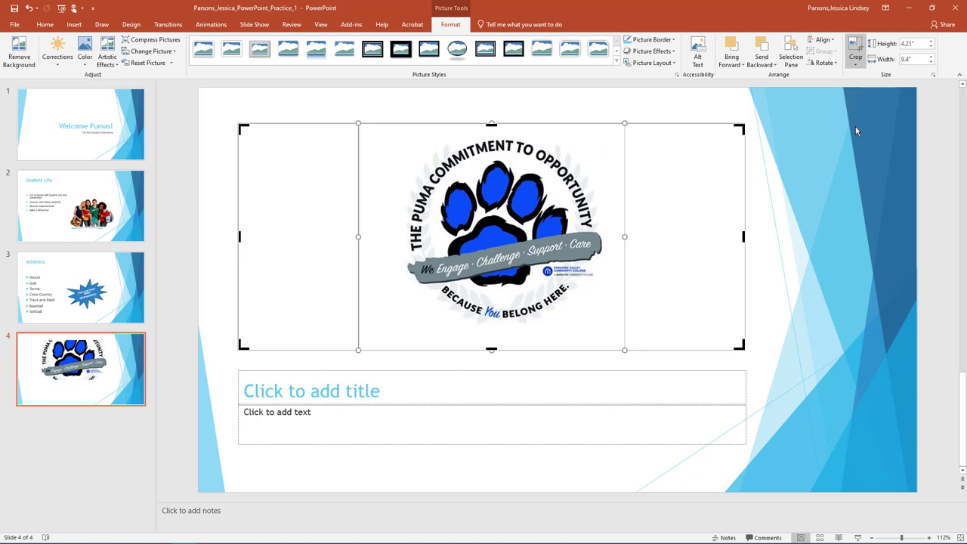
Step: Title slide 4 'It is great to be a Puma!' with the caption 'Welcome to PVCC!'
{"action": "left_click", "coordinate": [359, 389]}
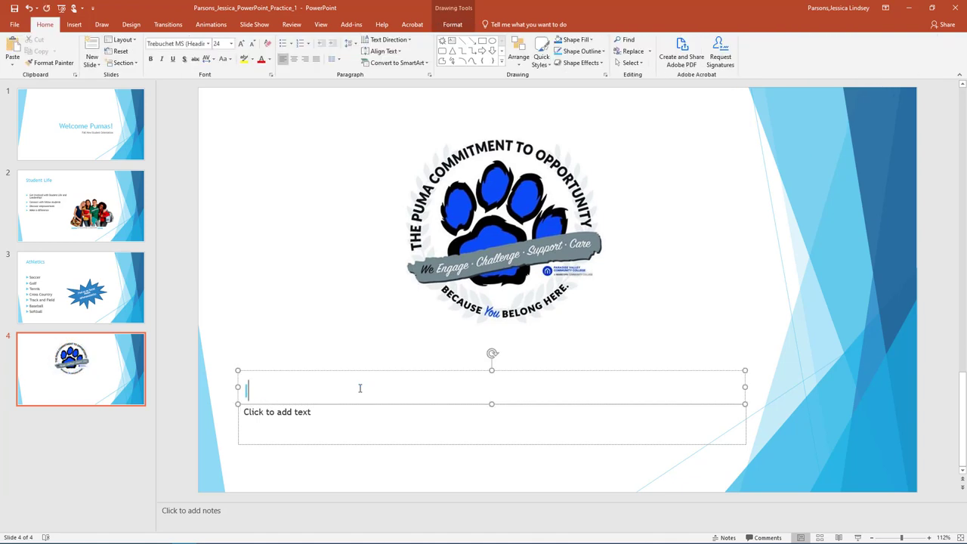
{"action": "type", "text": "It is great to be a Puma!"}
{"action": "left_click", "coordinate": [334, 425]}
{"action": "type", "text": "Welcome to PVCC!"}
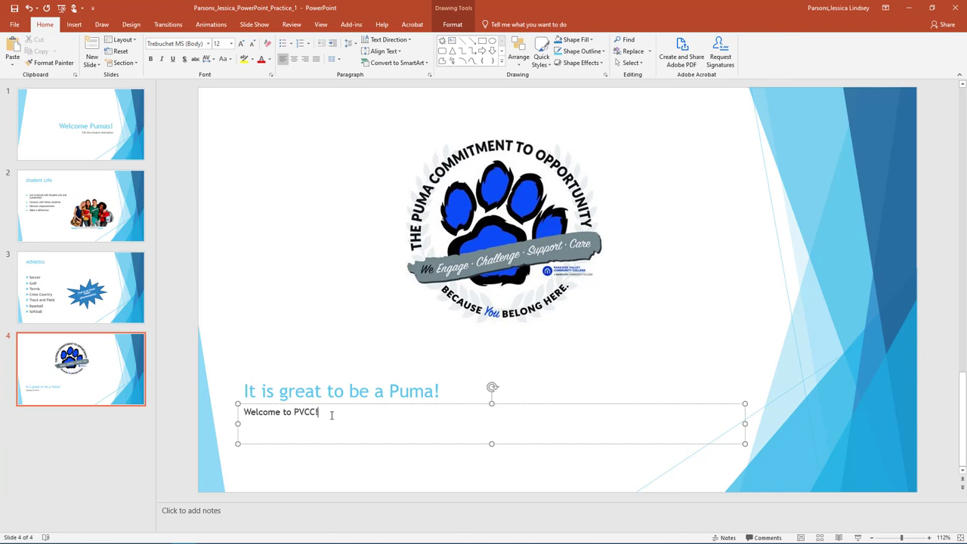
Step: Make the caption 36 pt and add the note 'Explain the Puma Commitment and the support available to students.'
{"action": "left_click_drag", "start_coordinate": [331, 415], "coordinate": [244, 413]}
{"action": "left_click", "coordinate": [232, 43]}
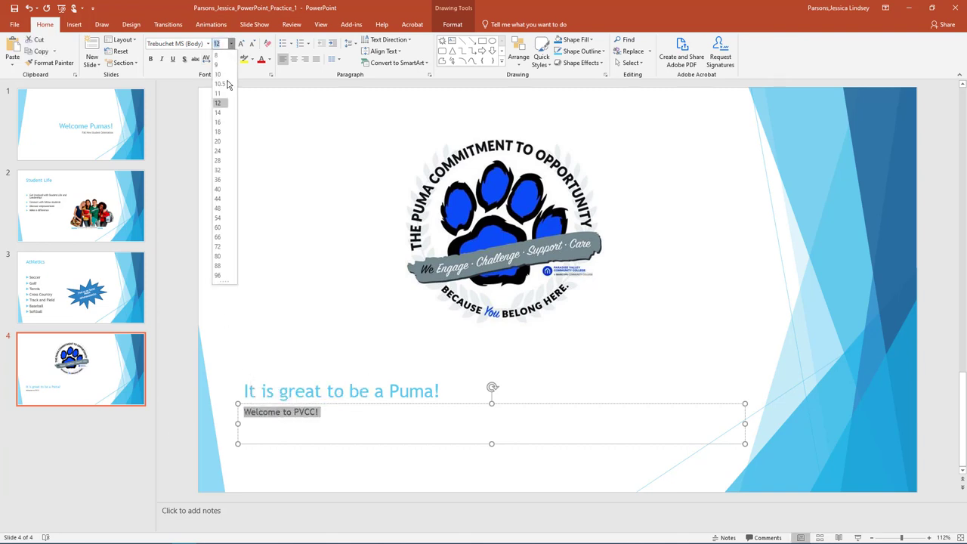
{"action": "left_click", "coordinate": [225, 180]}
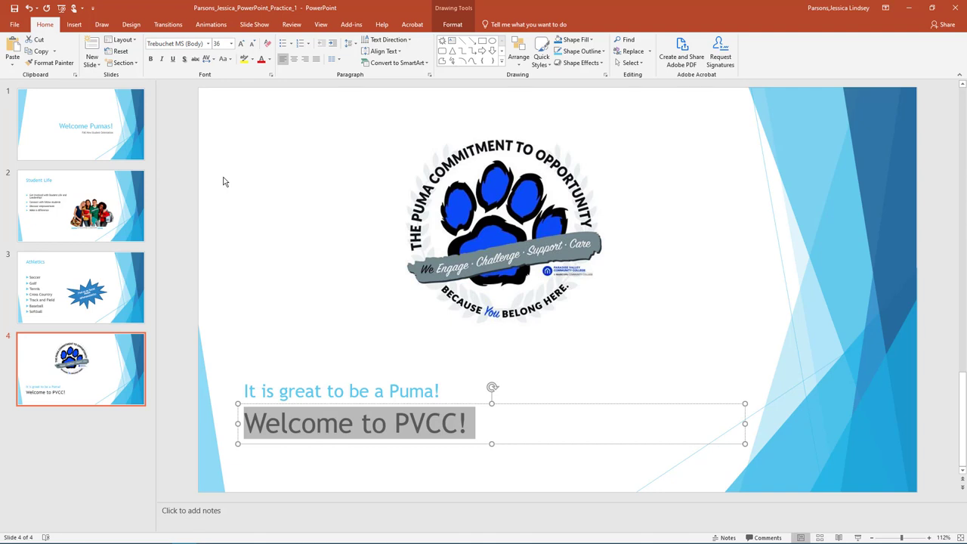
{"action": "left_click", "coordinate": [181, 510]}
{"action": "type", "text": "Explain the Pu"}
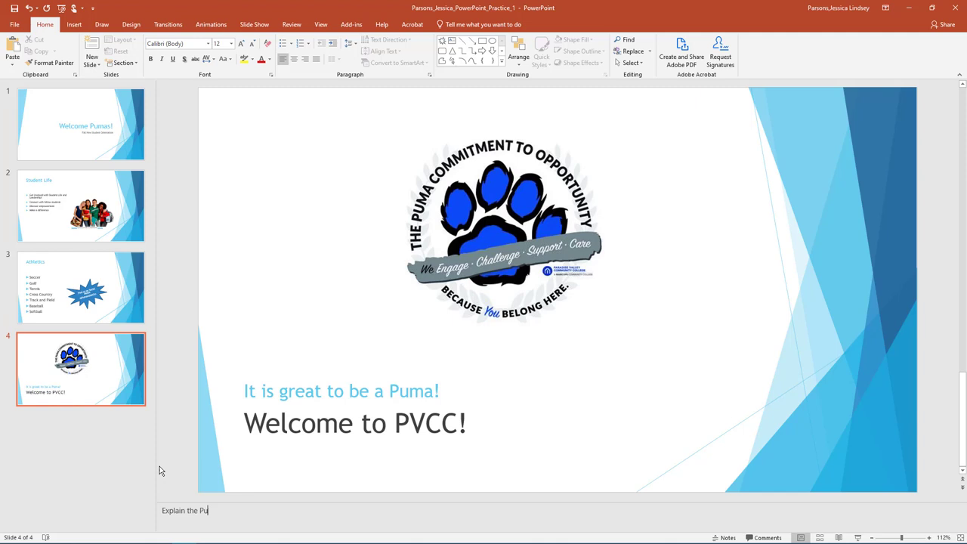
{"action": "type", "text": "ma Commitment and the support available to "}
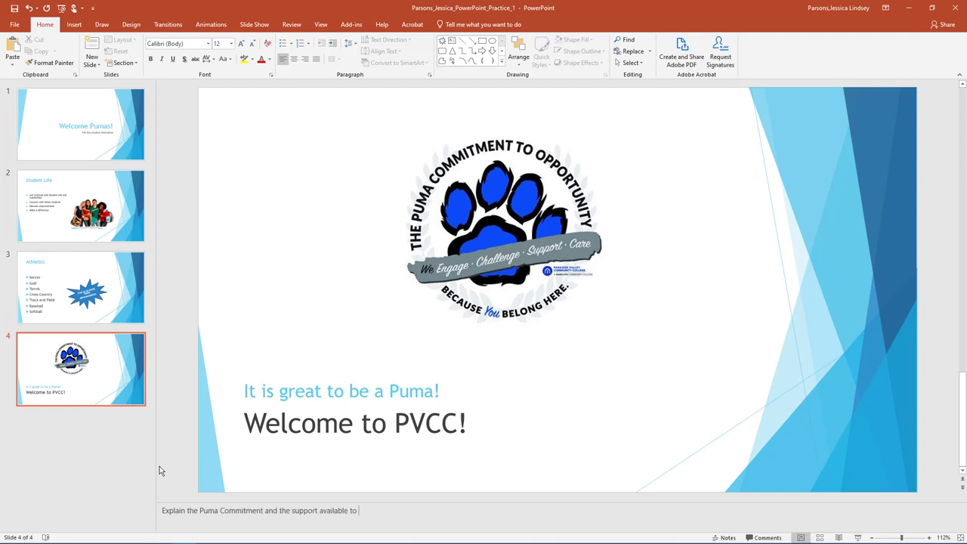
{"action": "type", "text": "students."}
Step: Add a blank fifth slide with Gradient Fill: Green, Reflection WordArt reading 'Any Questions?'
{"action": "left_click", "coordinate": [98, 66]}
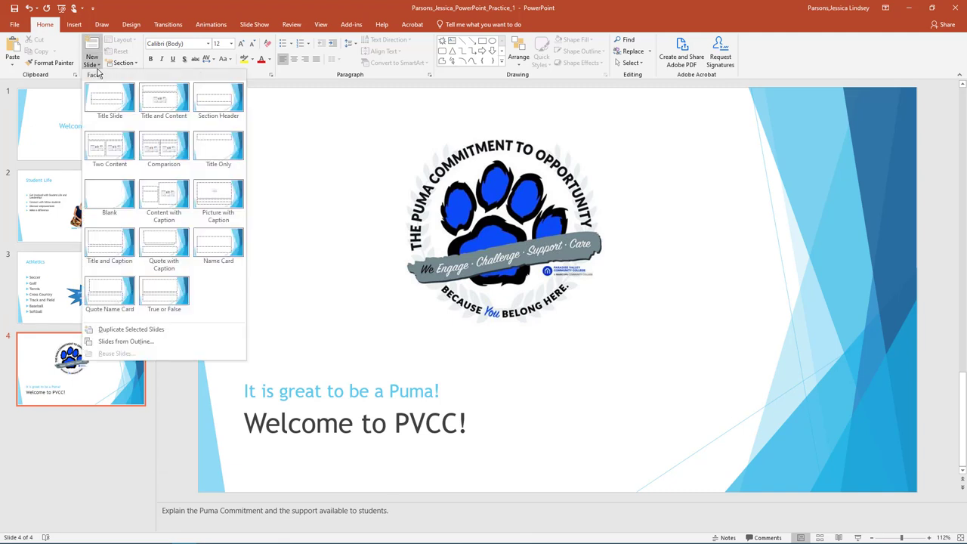
{"action": "left_click", "coordinate": [106, 195]}
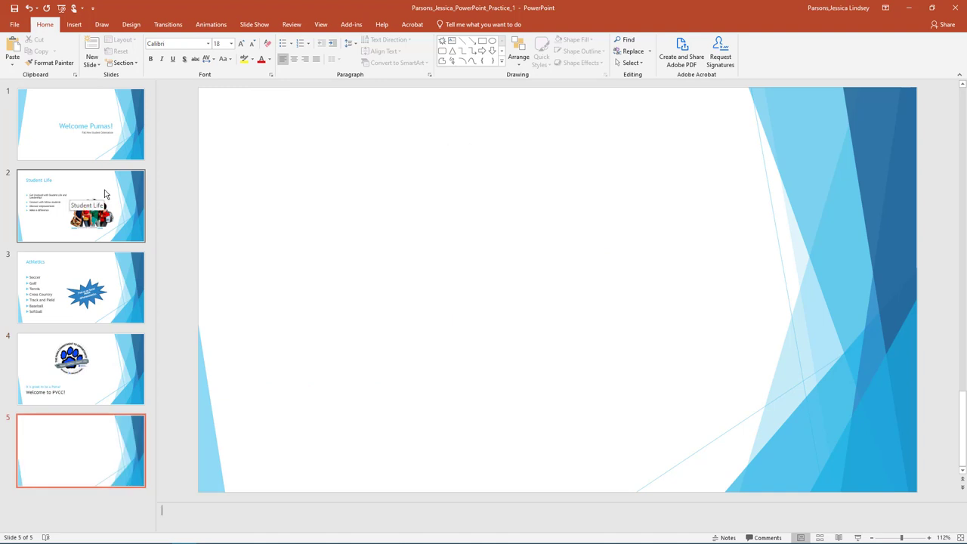
{"action": "left_click", "coordinate": [75, 25]}
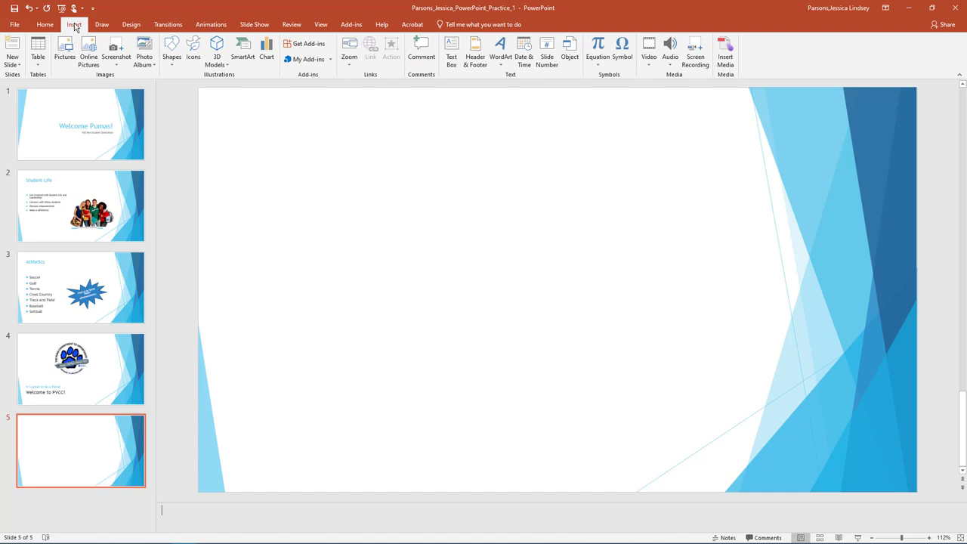
{"action": "left_click", "coordinate": [501, 66]}
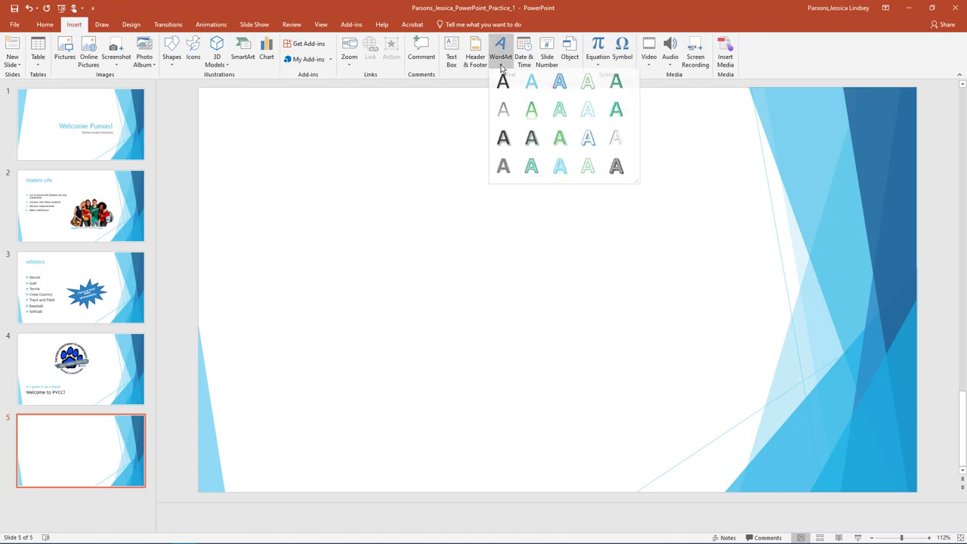
{"action": "left_click", "coordinate": [532, 115]}
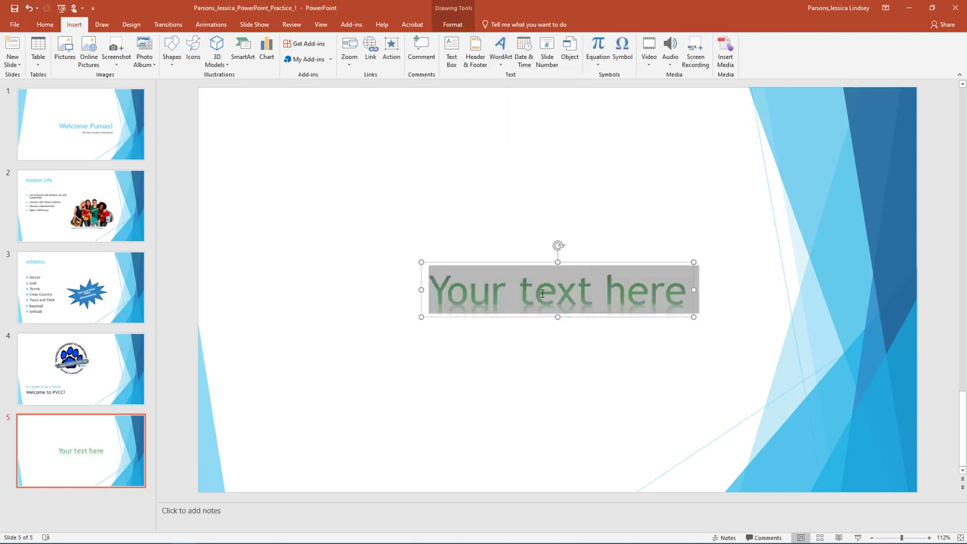
{"action": "type", "text": "Any Questions?"}
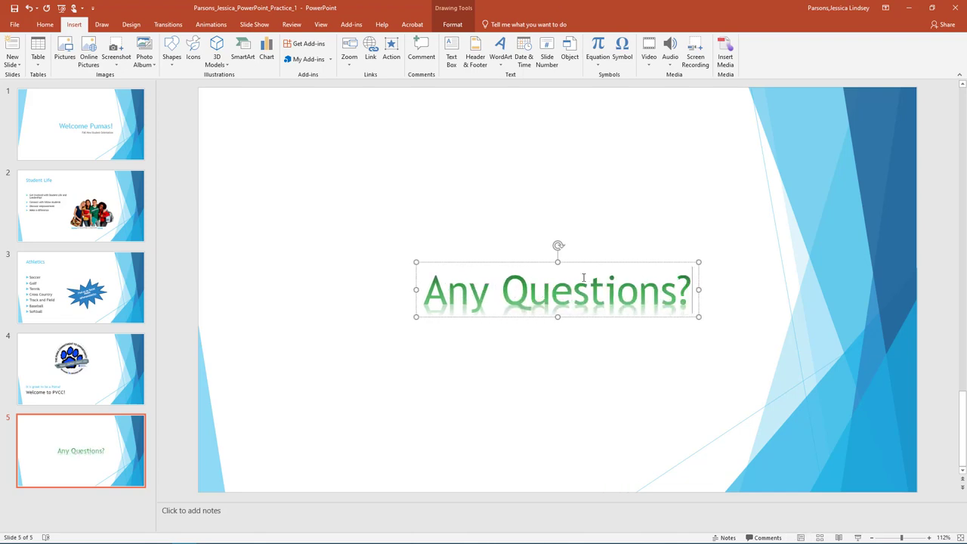
Step: Enlarge the 'Any Questions?' WordArt text to 72 pt
{"action": "left_click_drag", "start_coordinate": [694, 291], "coordinate": [262, 143]}
{"action": "left_click", "coordinate": [45, 24]}
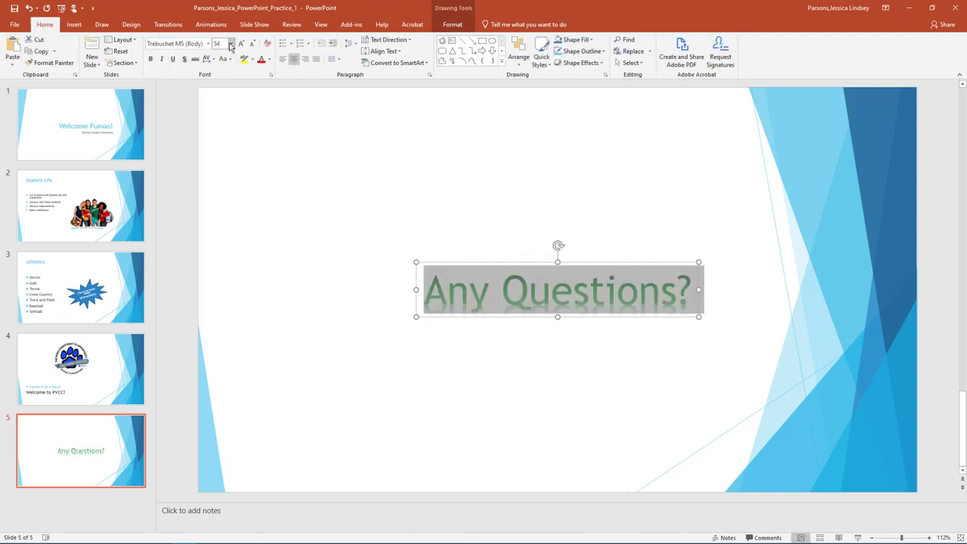
{"action": "left_click", "coordinate": [231, 45]}
{"action": "left_click", "coordinate": [237, 254]}
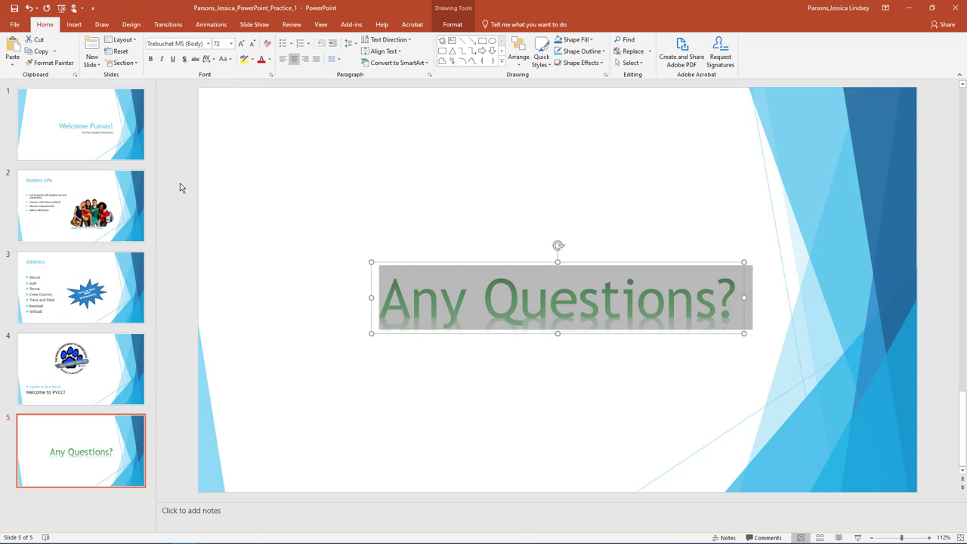
Step: From slide 1, turn on the date and time for all notes and handouts pages
{"action": "left_click", "coordinate": [120, 125]}
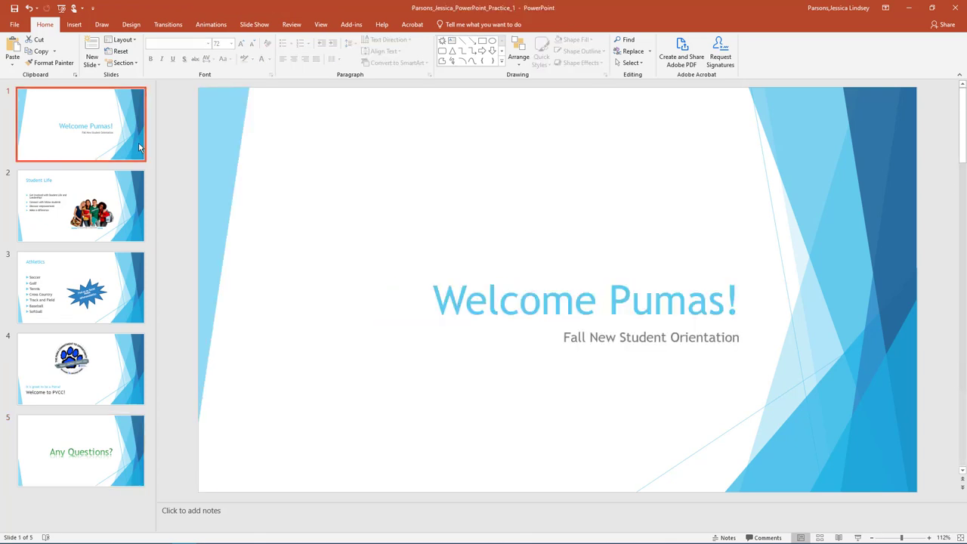
{"action": "left_click", "coordinate": [79, 25]}
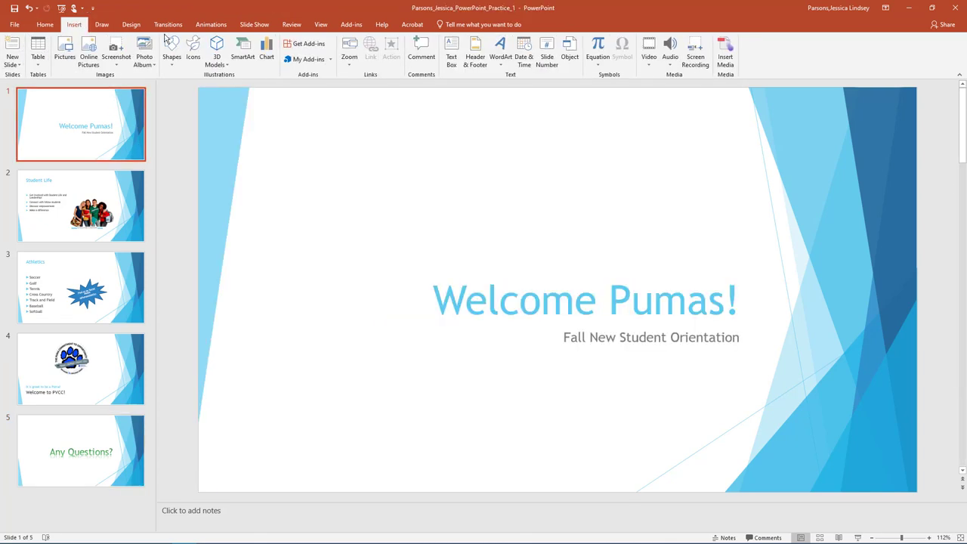
{"action": "left_click", "coordinate": [472, 63]}
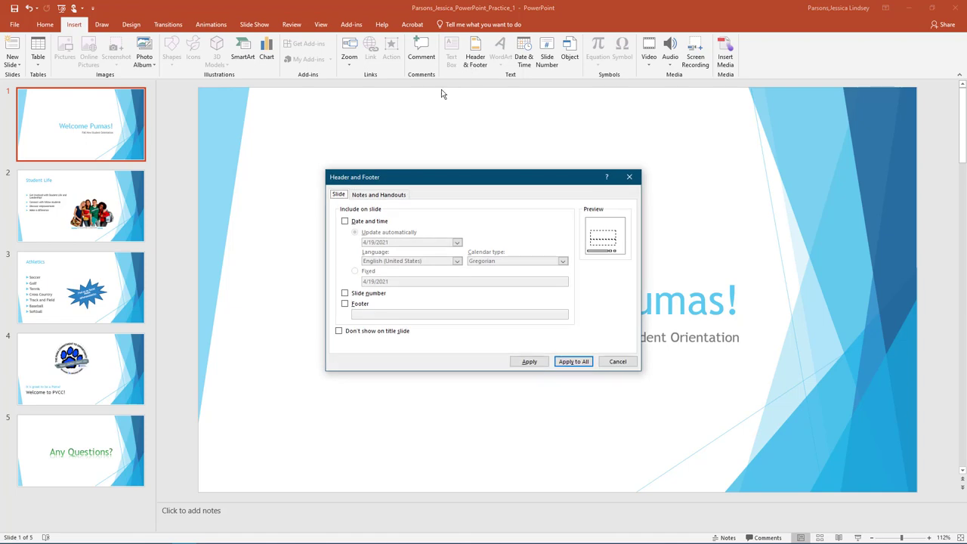
{"action": "left_click", "coordinate": [389, 197]}
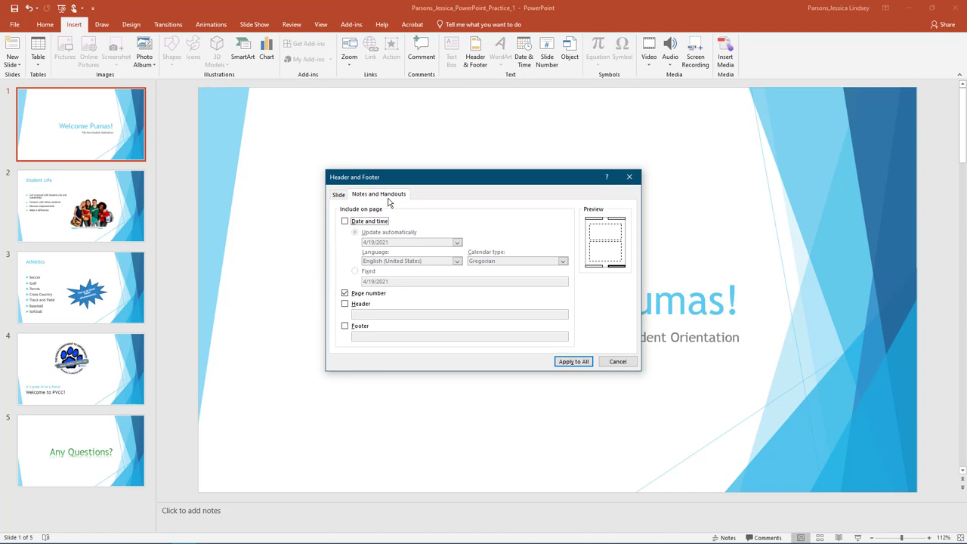
{"action": "left_click", "coordinate": [345, 222]}
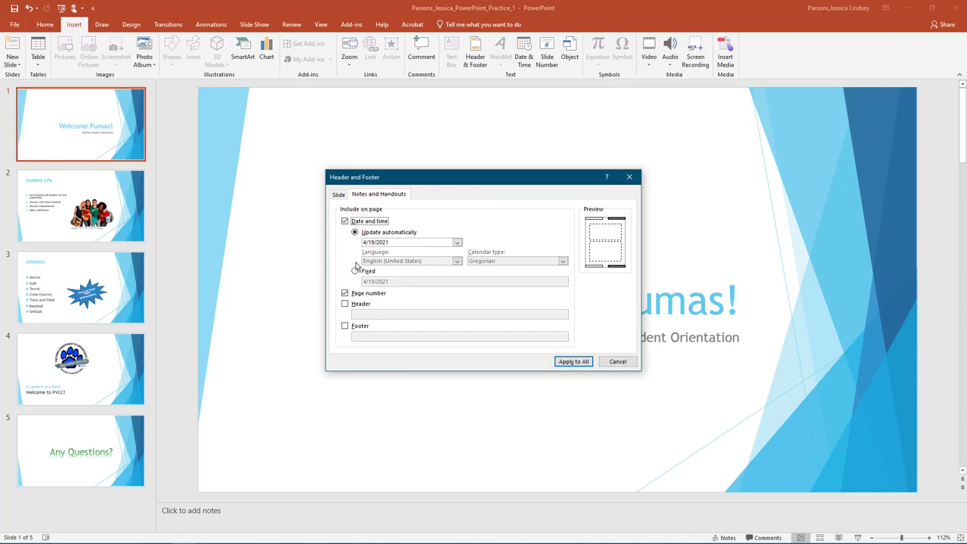
{"action": "left_click", "coordinate": [571, 361]}
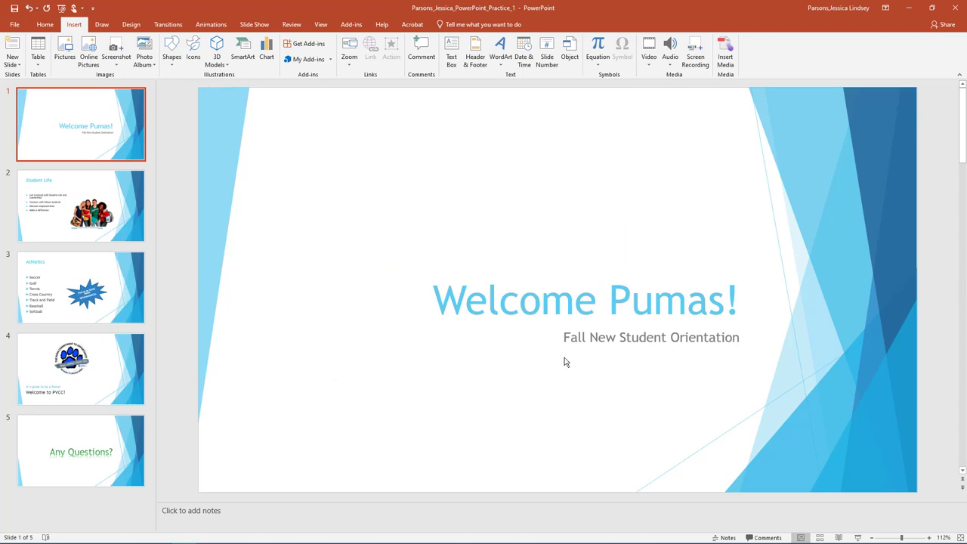
Step: Preview the deck as Notes Pages in Print and page through them
{"action": "left_click", "coordinate": [13, 26]}
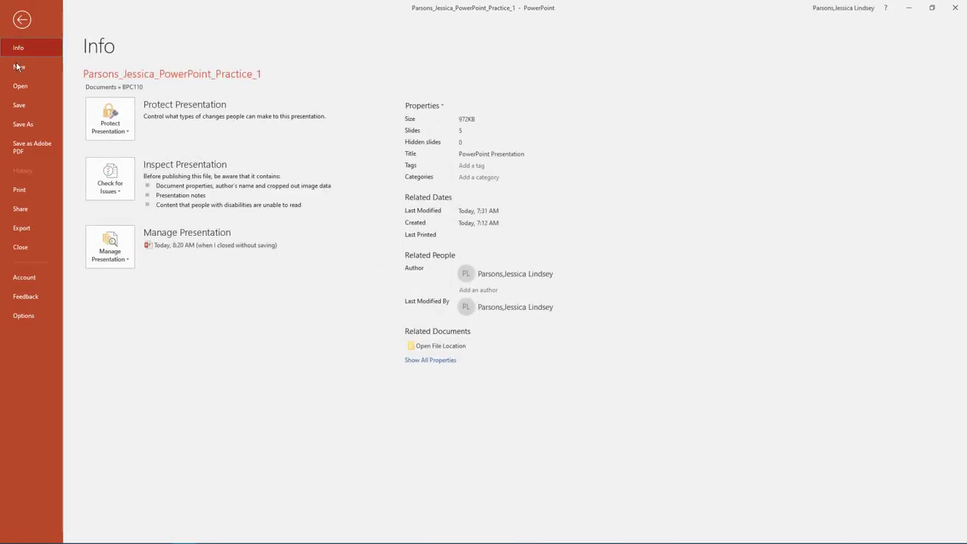
{"action": "left_click", "coordinate": [25, 190]}
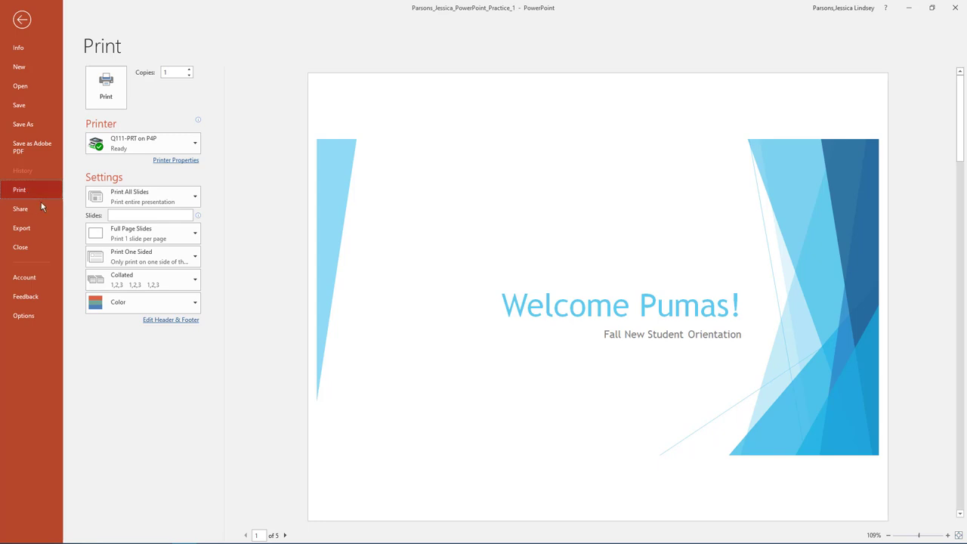
{"action": "left_click", "coordinate": [112, 236]}
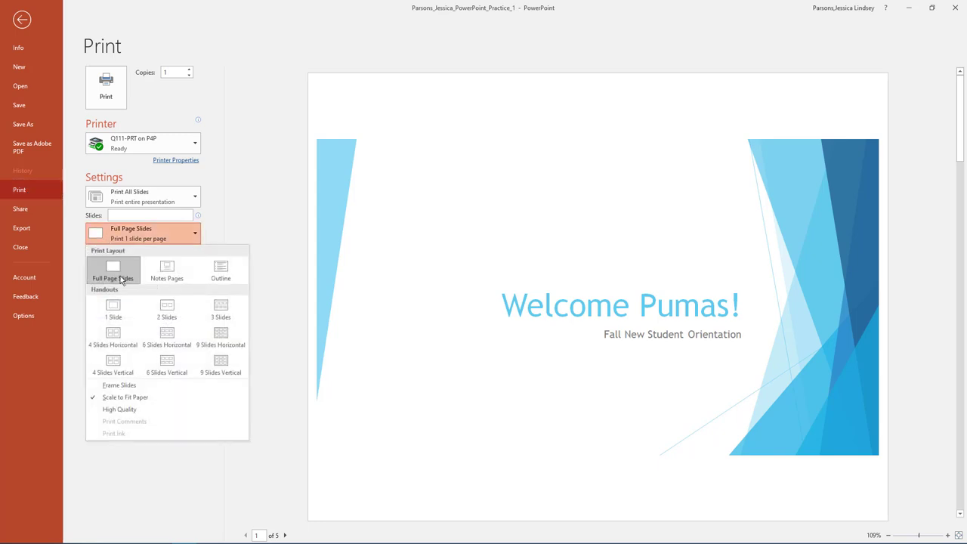
{"action": "left_click", "coordinate": [169, 276]}
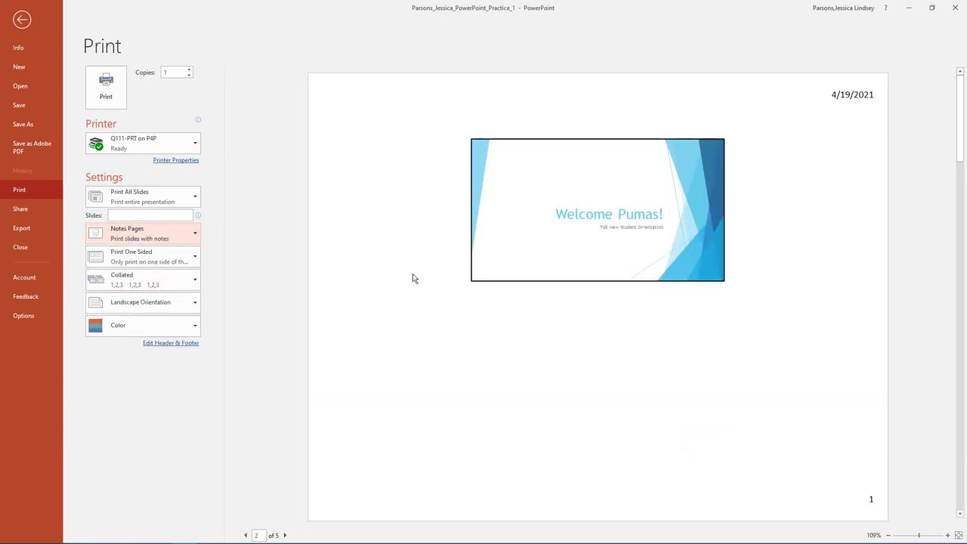
{"action": "scroll", "coordinate": [414, 278], "scroll_direction": "down", "scroll_amount": 2}
{"action": "scroll", "coordinate": [414, 278], "scroll_direction": "down", "scroll_amount": 2}
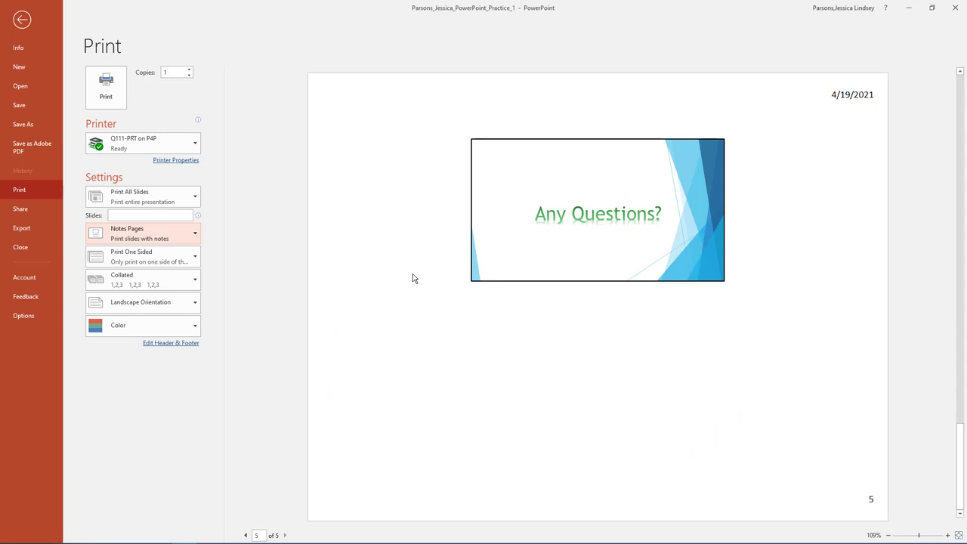
Step: Switch the preview to 6 Slides Horizontal handouts, then close the presentation
{"action": "left_click", "coordinate": [138, 236]}
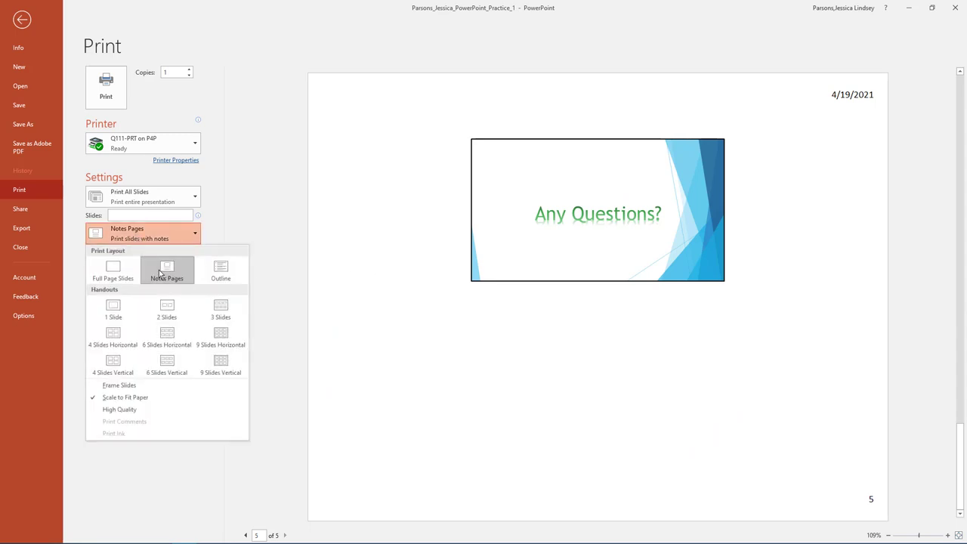
{"action": "left_click", "coordinate": [167, 337]}
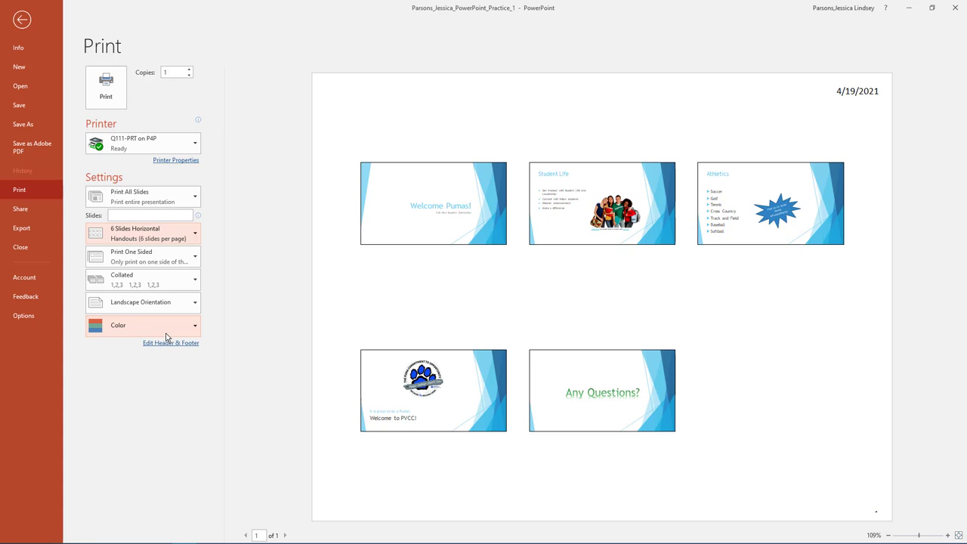
{"action": "left_click", "coordinate": [44, 249]}
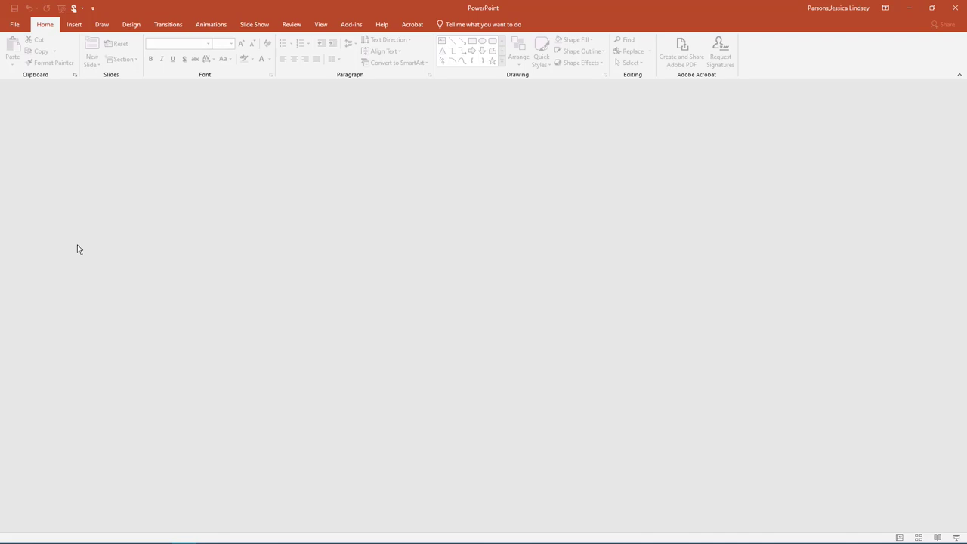
Step: Exit PowerPoint, leaving the empty Windows desktop
{"action": "left_click", "coordinate": [954, 8]}
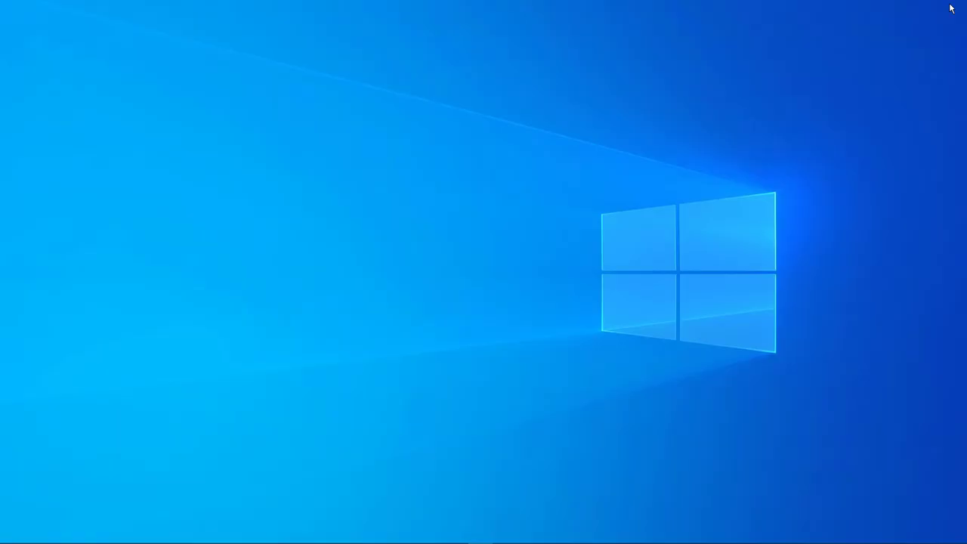